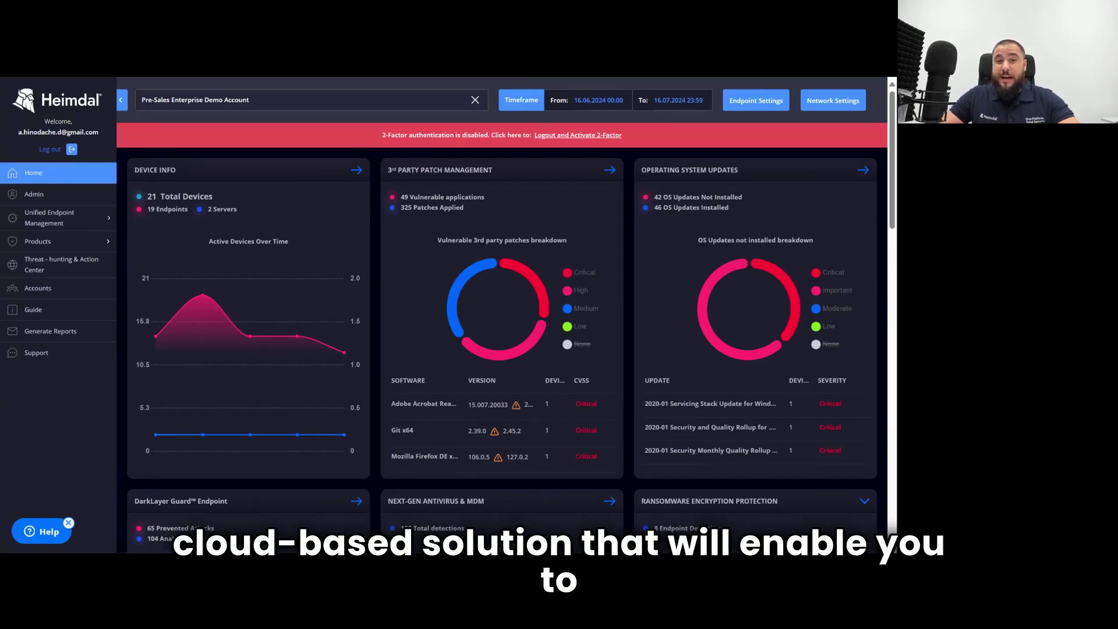
Step: Move the Operating System Updates card ahead of 3rd Party Patch Management, then open the Windows endpoint policies
drag(402, 169, 454, 170)
drag(682, 169, 626, 178)
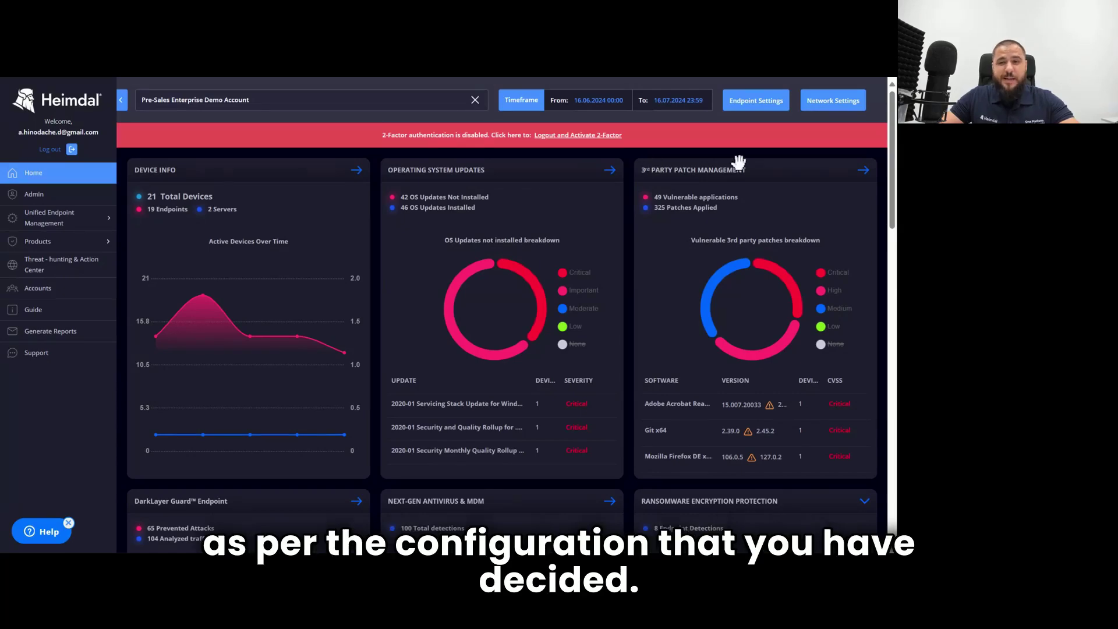
click(755, 102)
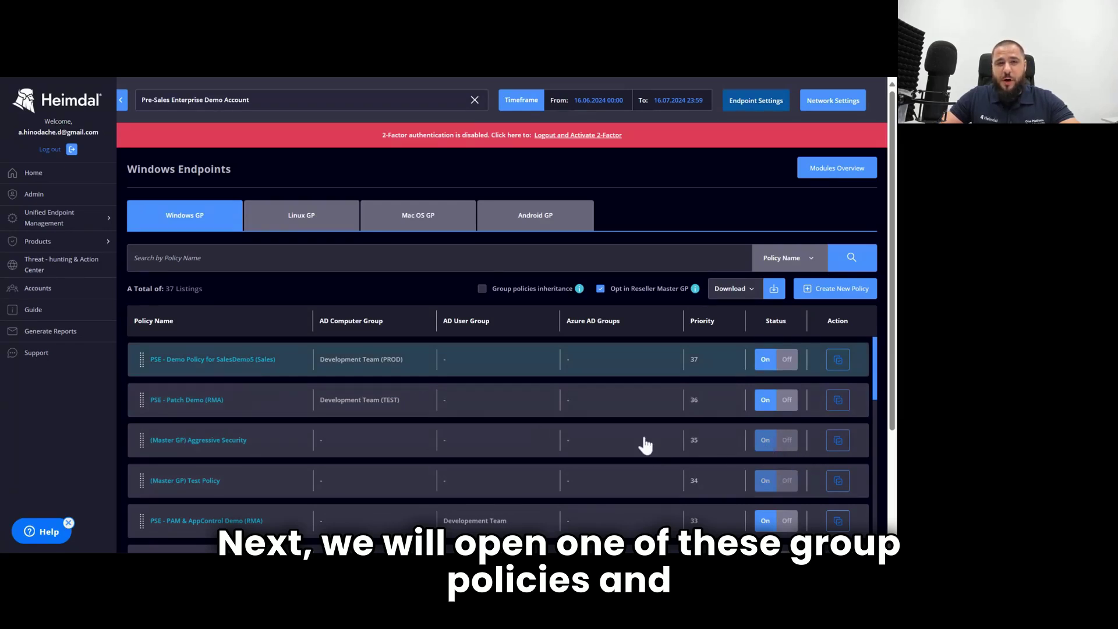
Step: Open the PSE - Demo Policy for SalesDemo5 (Sales) group policy
click(352, 408)
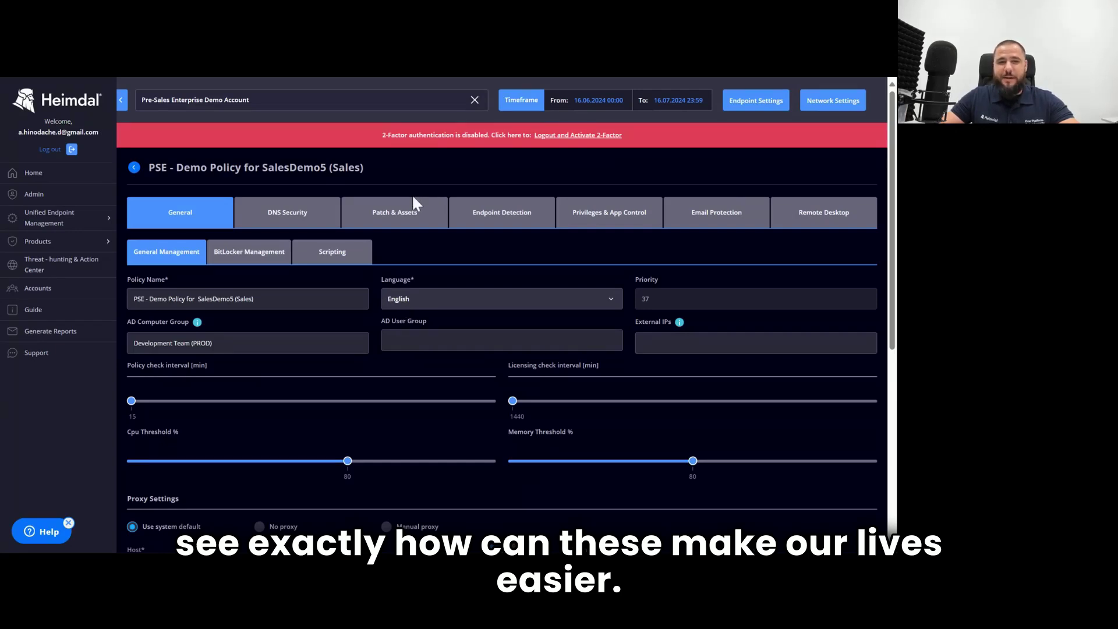
Step: Show the policy's Patch & Assets settings and scroll down to the application table
click(396, 211)
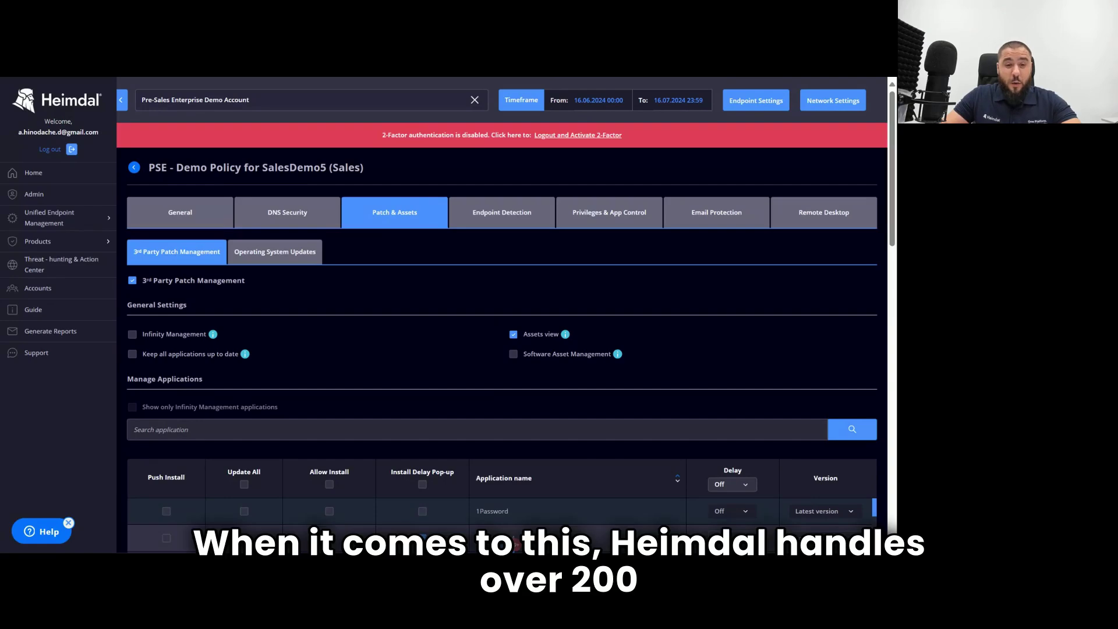
scroll(470, 282, down, 1)
scroll(471, 282, down, 2)
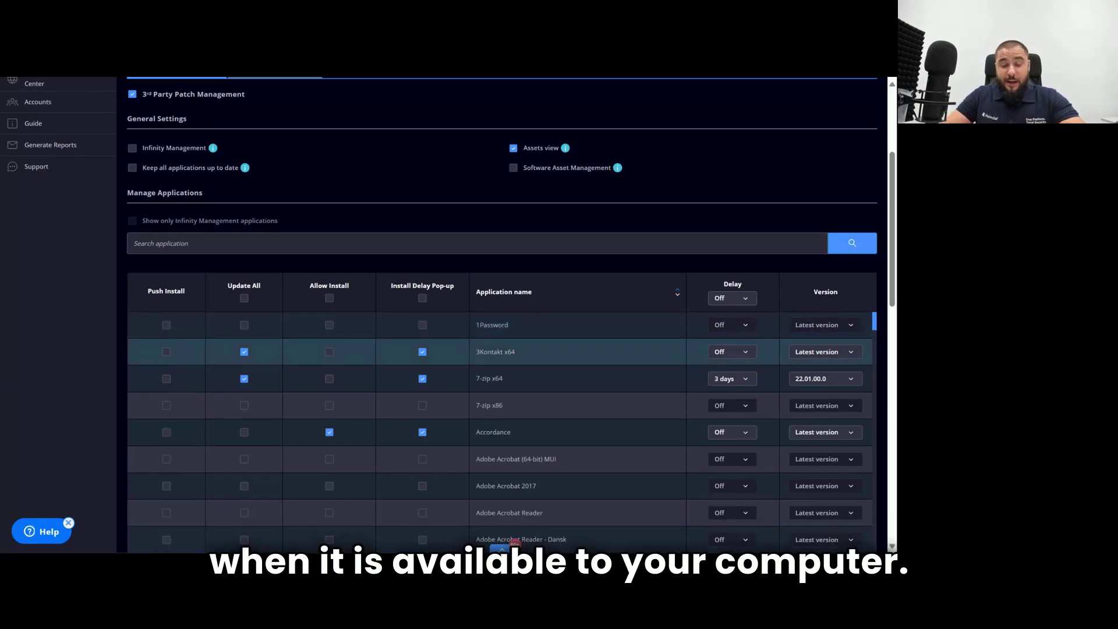
Step: Enable Update All for 1Password, 7-zip x86, Accordance, Adobe Acrobat (64-bit) MUI and Adobe Acrobat 2017
click(244, 325)
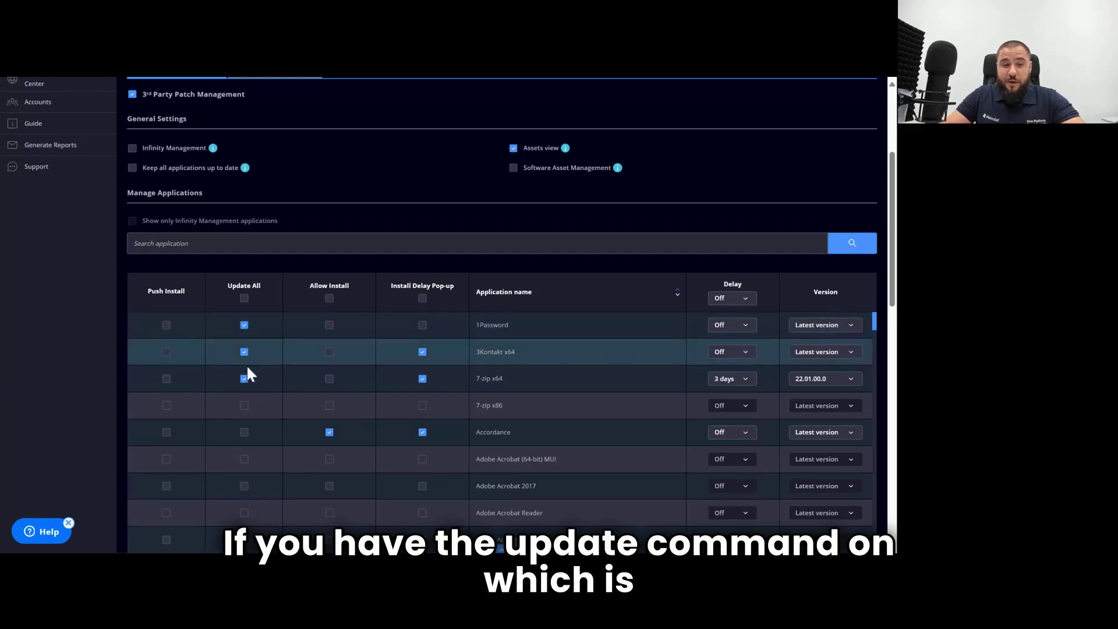
click(244, 405)
click(245, 432)
click(244, 461)
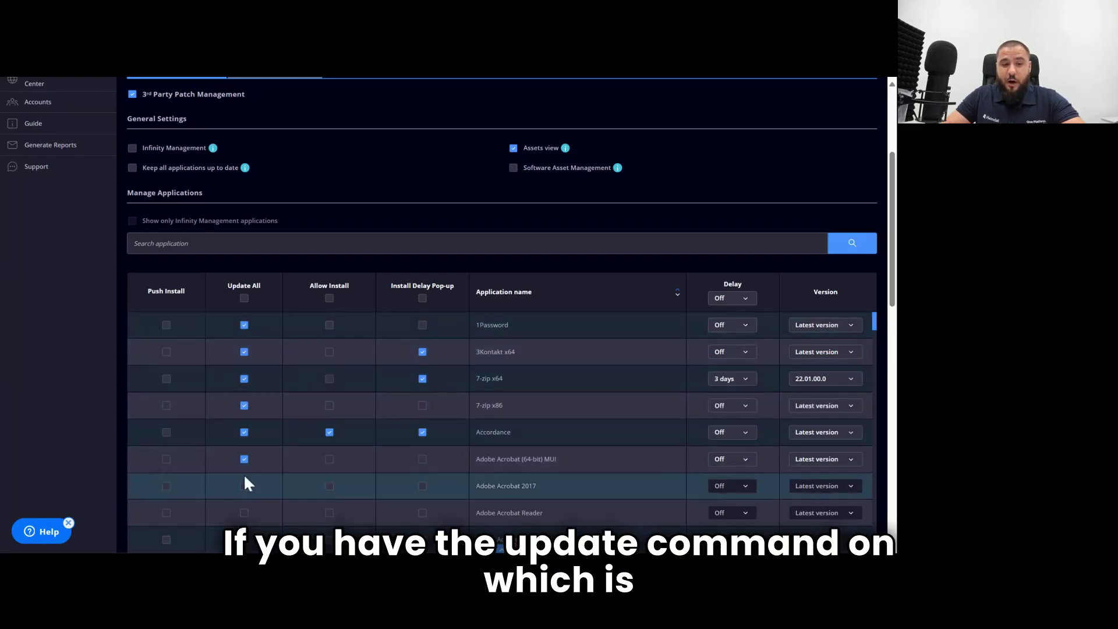
click(244, 487)
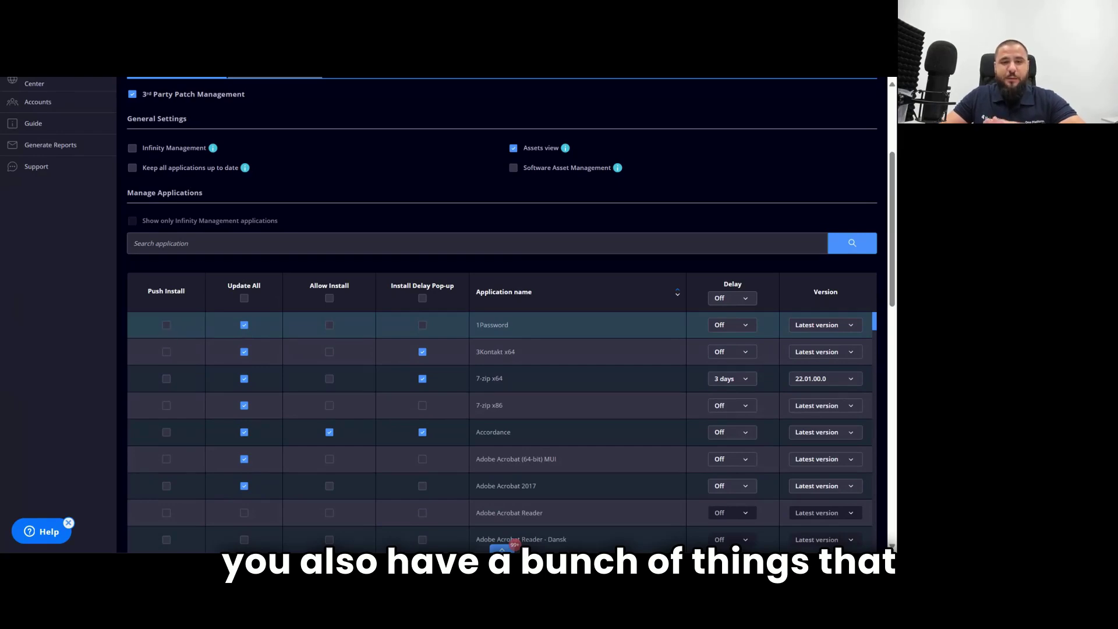
Step: Enable Push Install and Allow Install for 1Password, 3Kontakt x64 and 7-zip x64
click(166, 324)
click(166, 352)
click(166, 379)
click(329, 325)
click(329, 352)
click(329, 378)
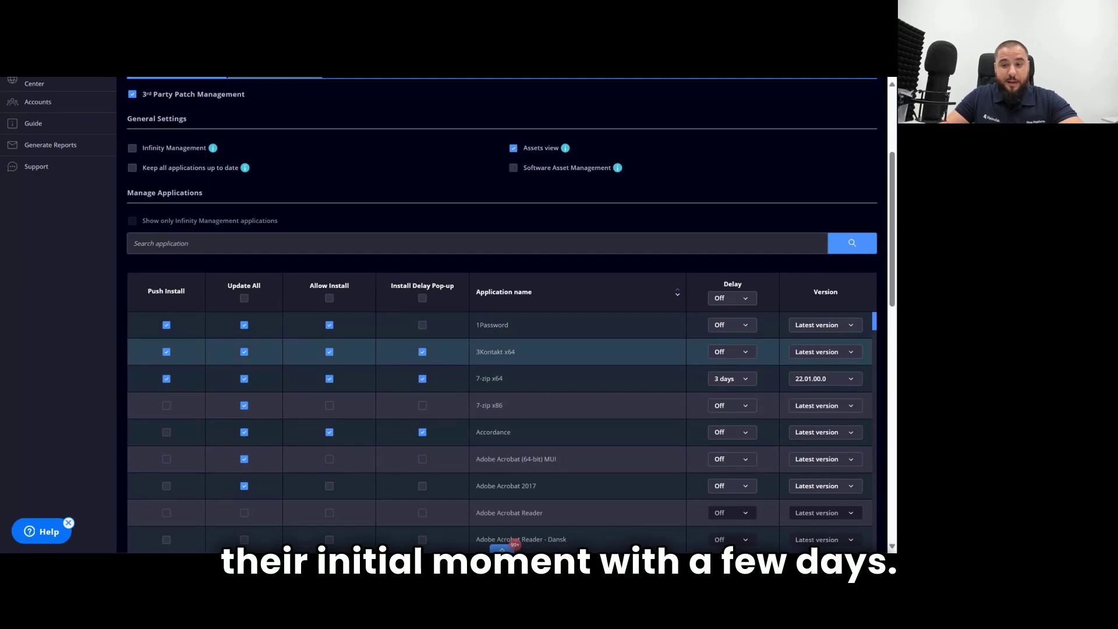
Step: Leave 3Kontakt x64 with no install delay and lock it to version 5.10.2
click(731, 354)
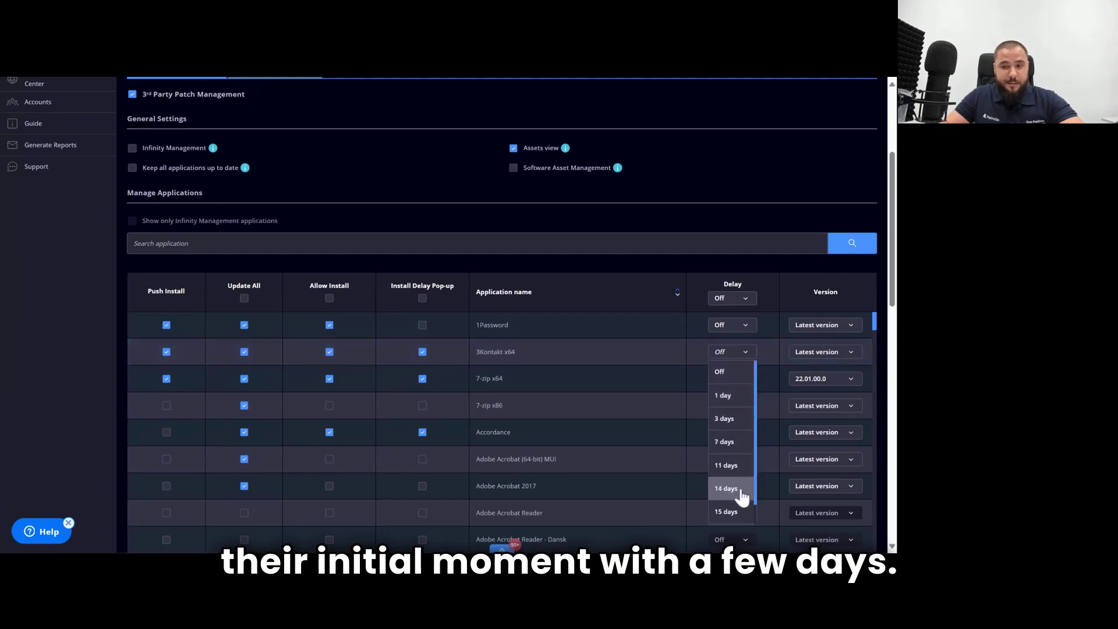
click(786, 263)
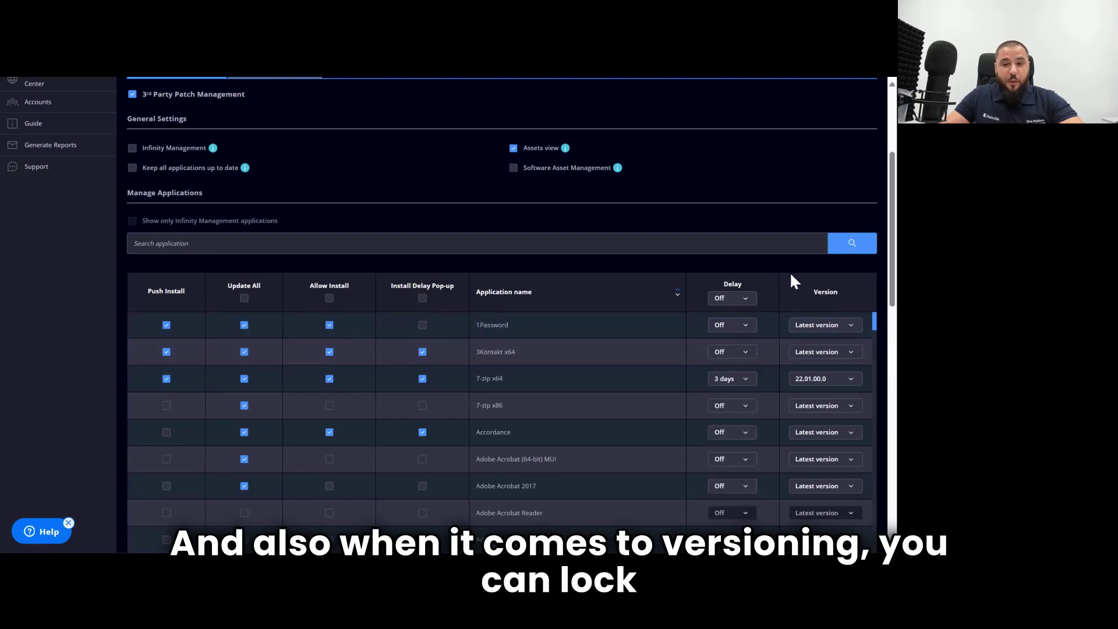
click(850, 353)
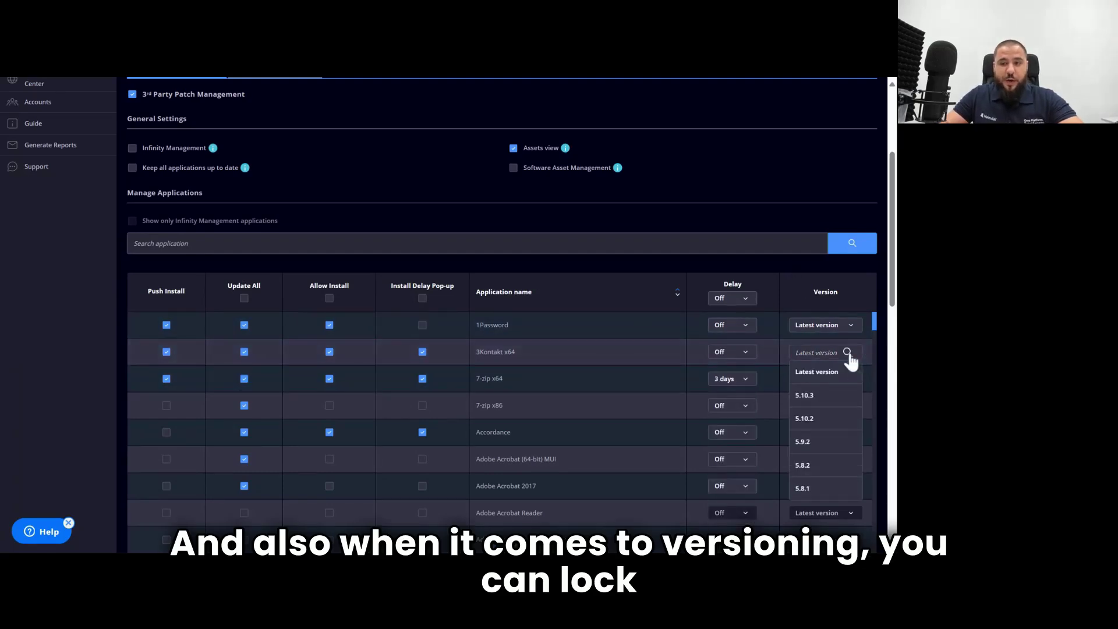
click(824, 419)
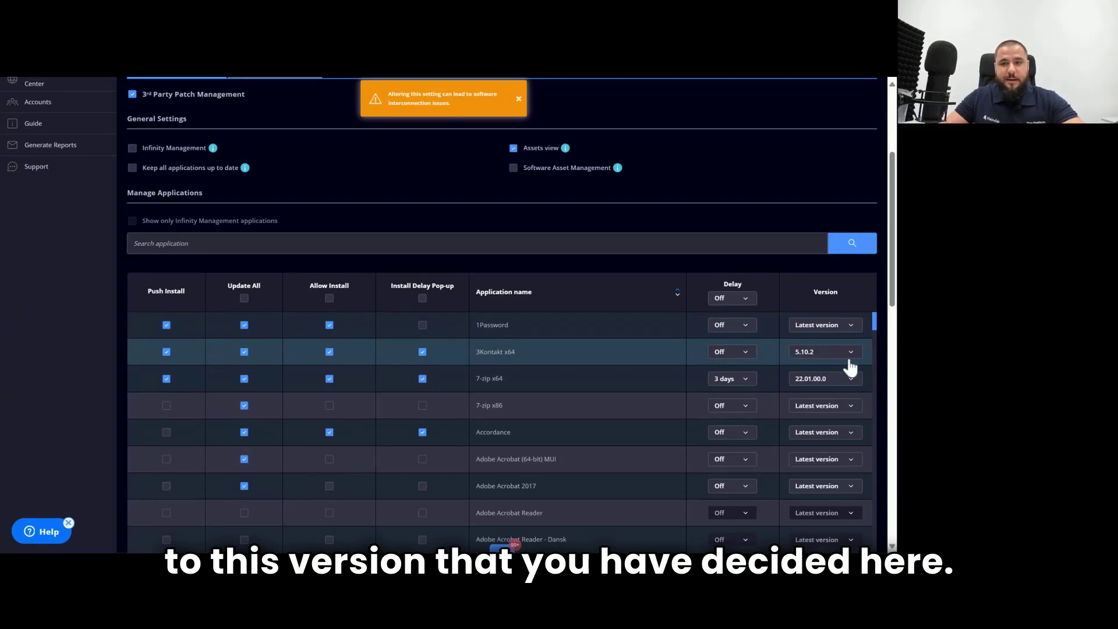
drag(893, 263, 894, 404)
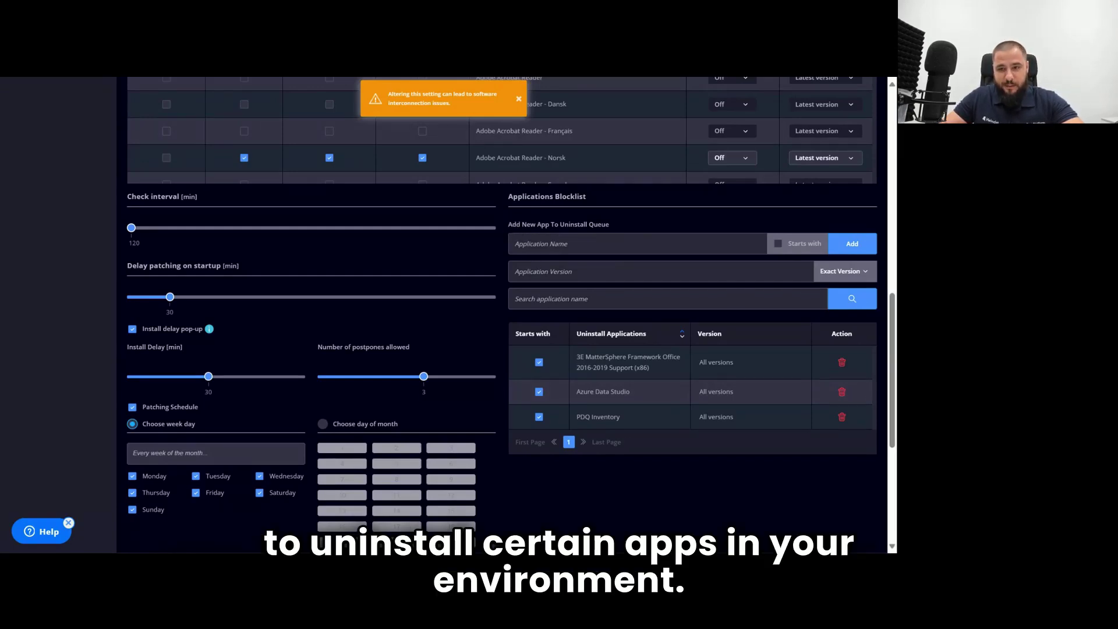
click(864, 280)
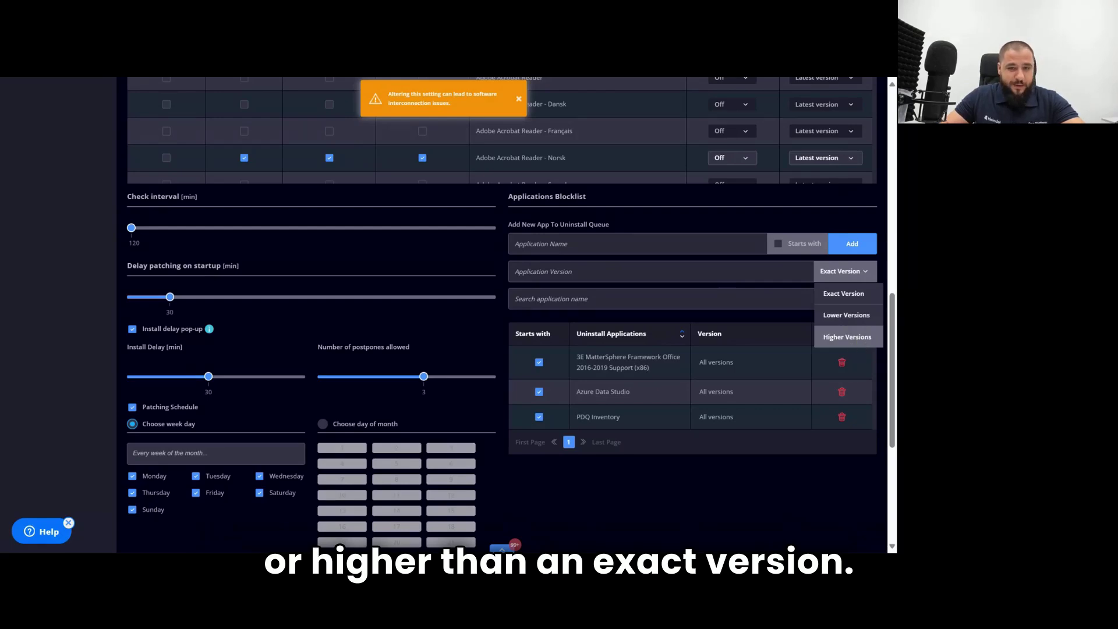
click(498, 322)
scroll(498, 323, down, 2)
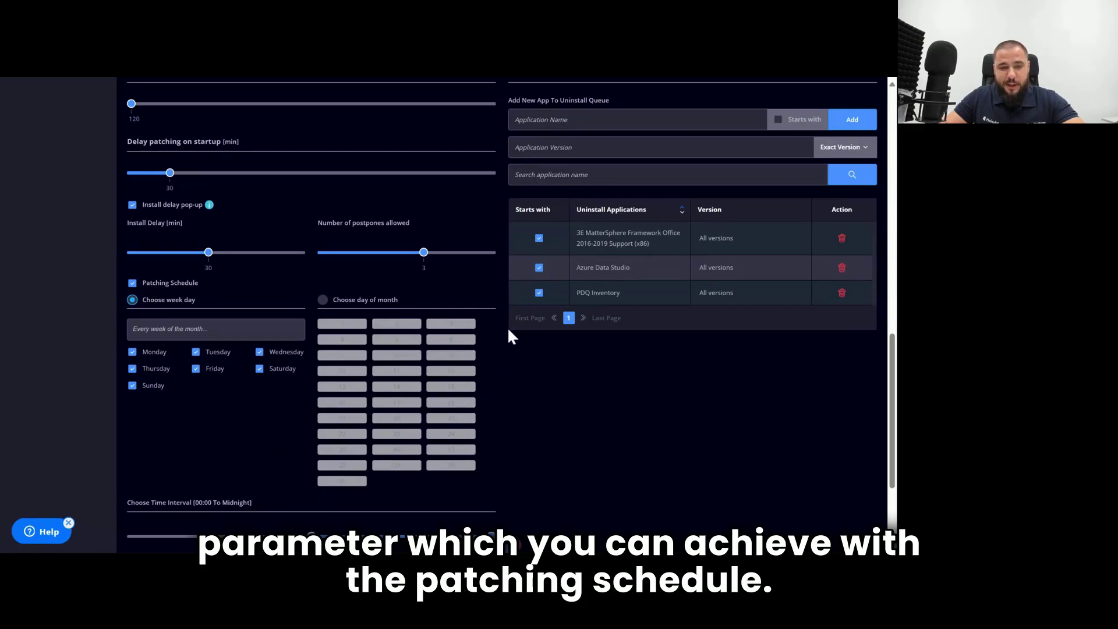
scroll(511, 337, down, 2)
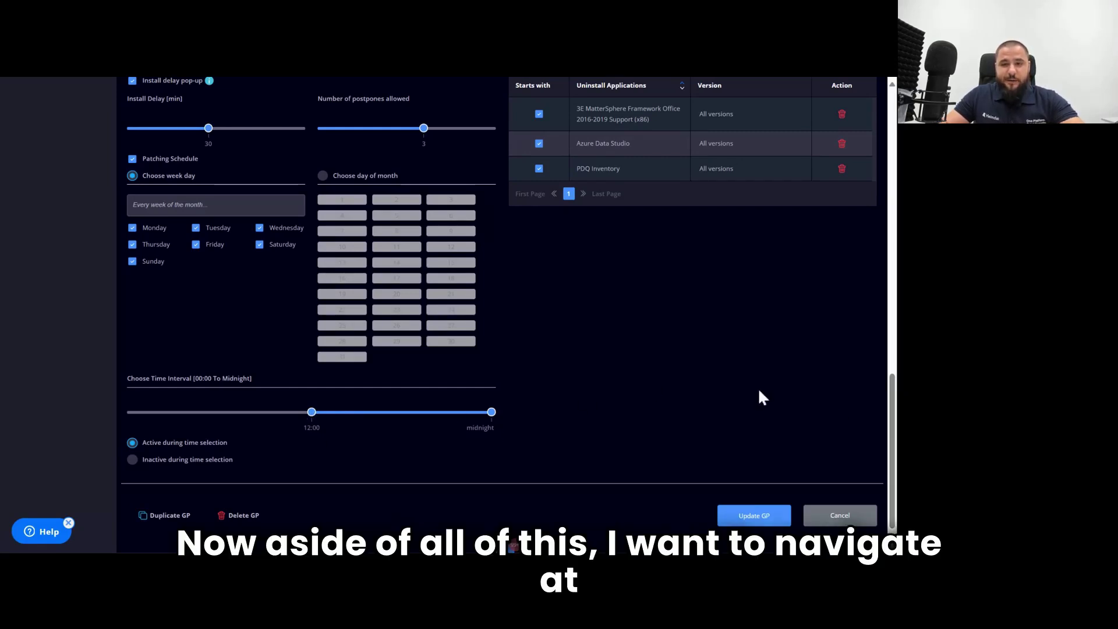
drag(893, 451, 891, 162)
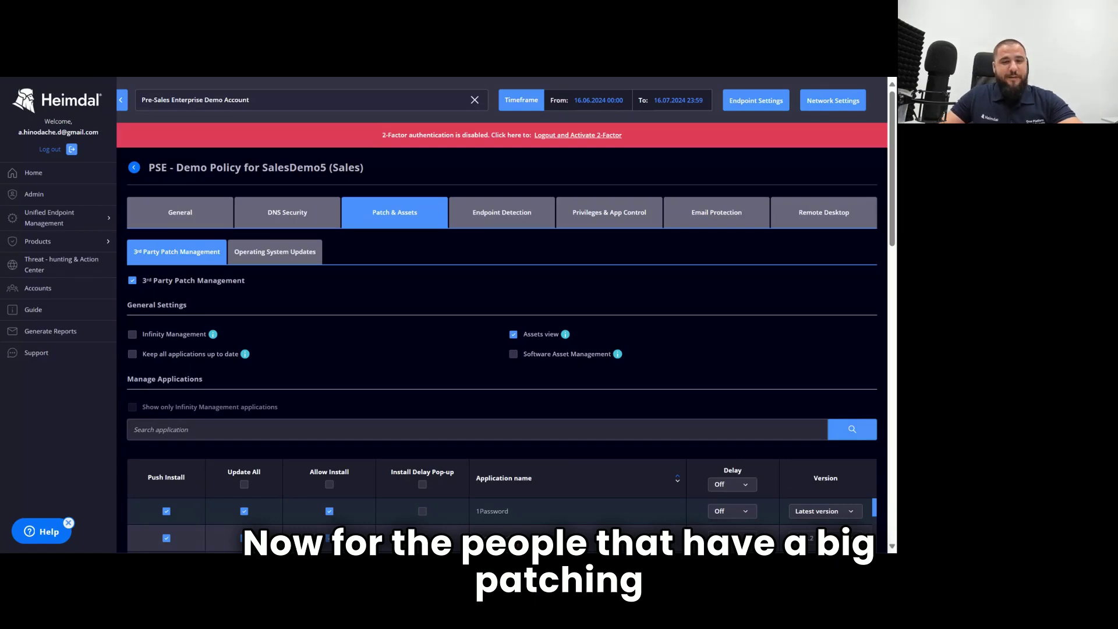
Step: Tick Infinity Management under General Settings and scroll through the expanded application list
click(133, 335)
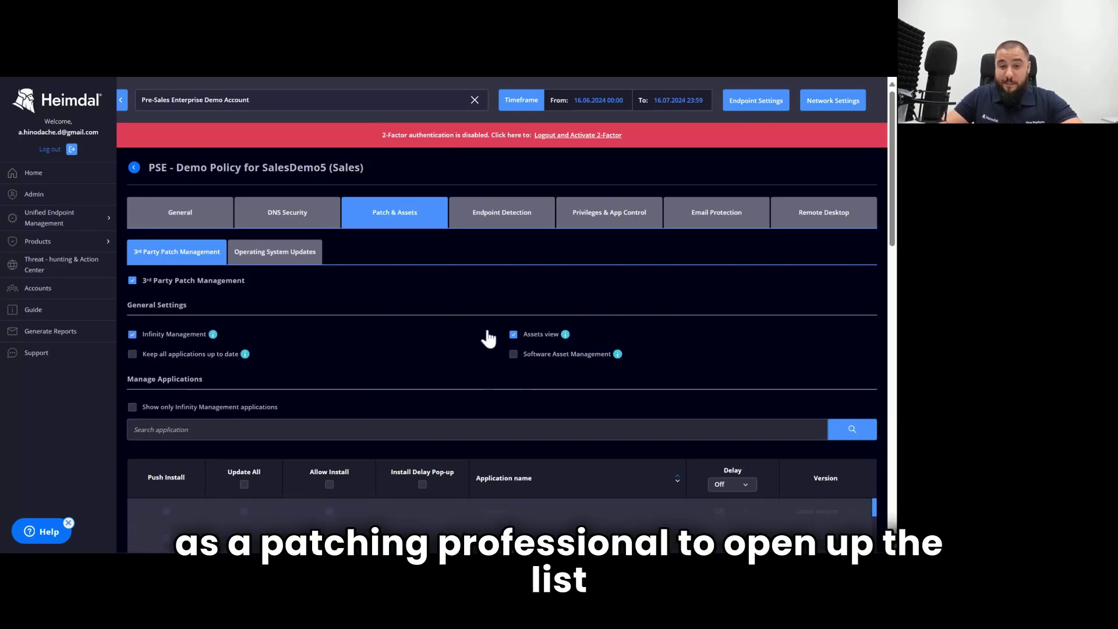
scroll(487, 338, down, 1)
scroll(487, 338, down, 2)
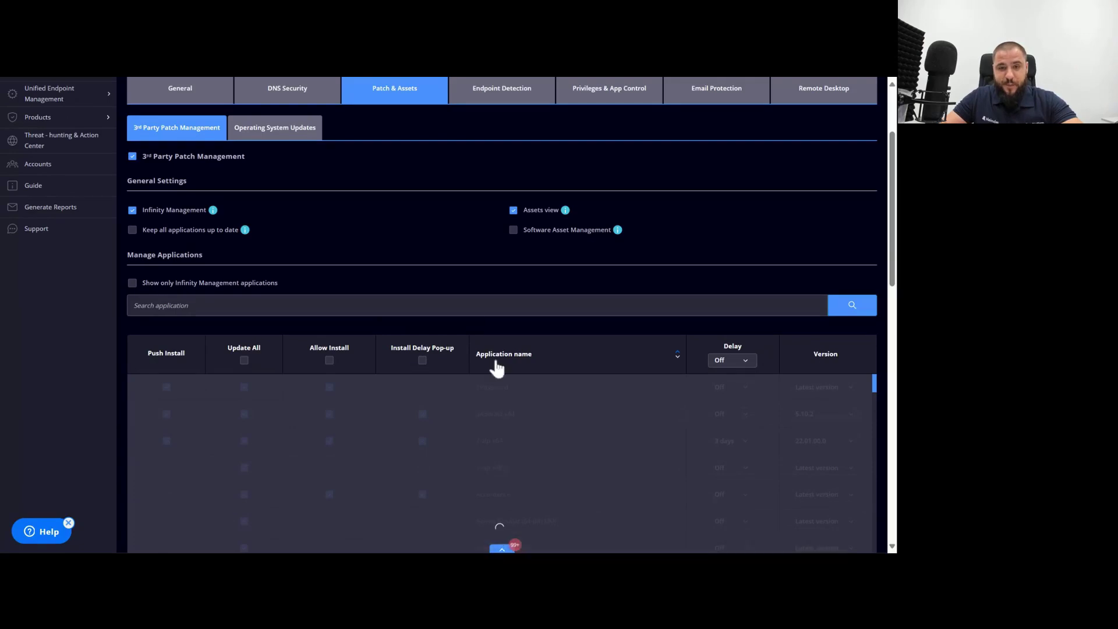
scroll(474, 259, down, 2)
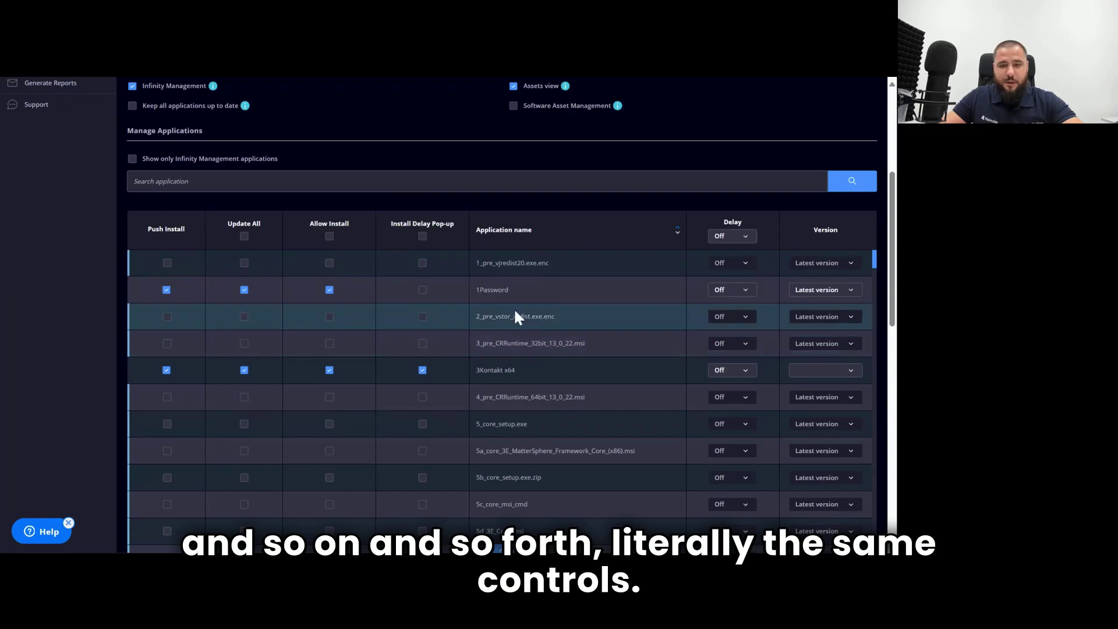
Step: Scroll back up the policy's patch settings page
scroll(513, 307, up, 1)
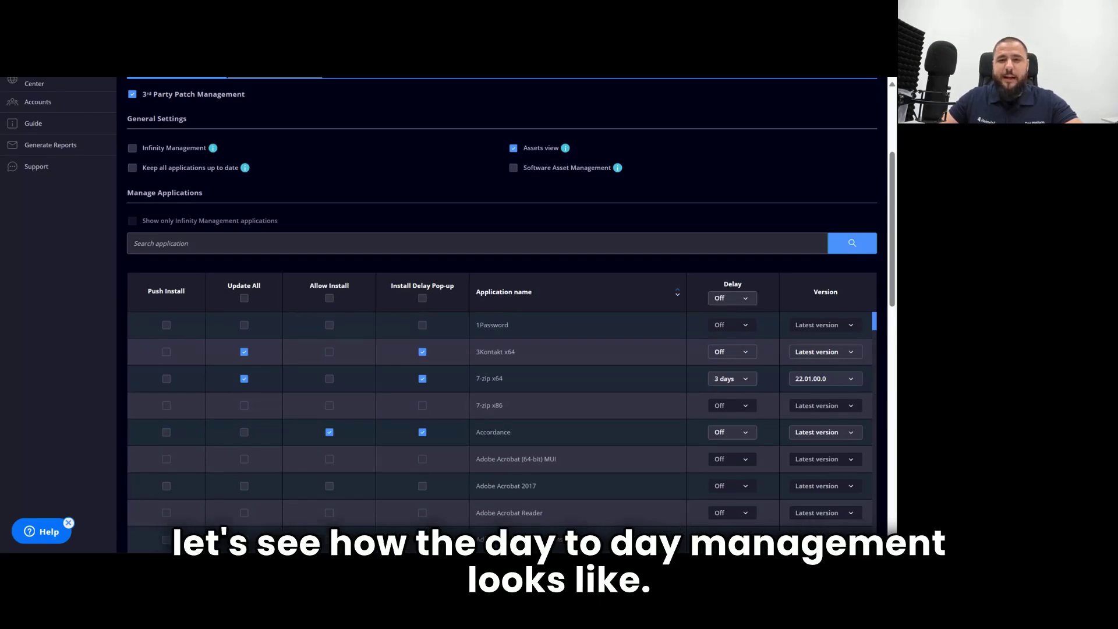
Step: Go back to the Home dashboard and expand the Products menu in the sidebar
scroll(469, 218, up, 3)
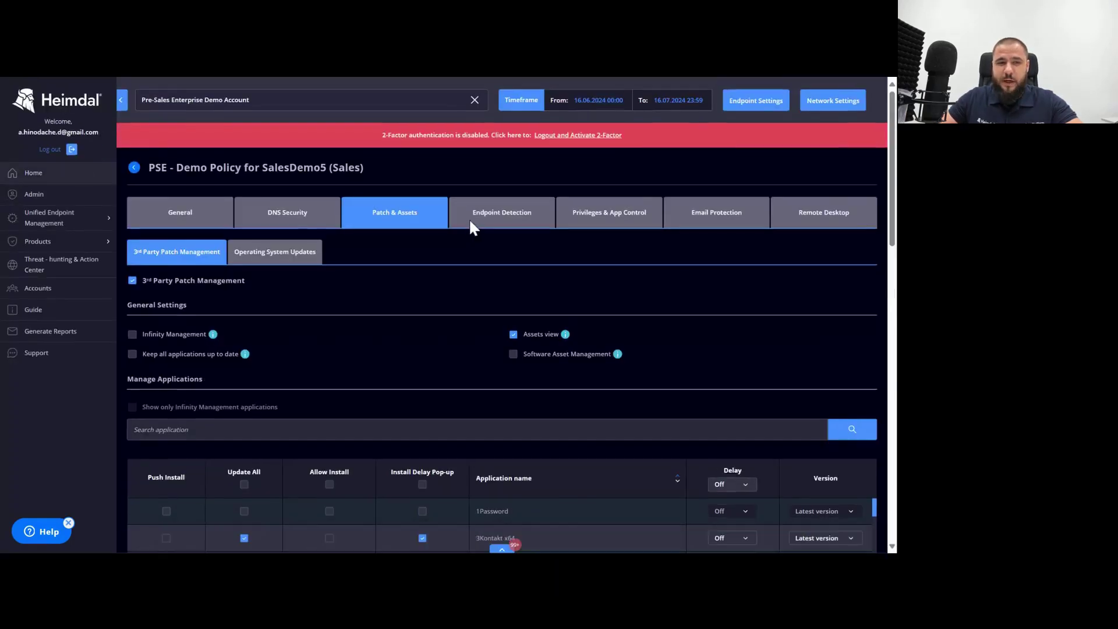
click(82, 173)
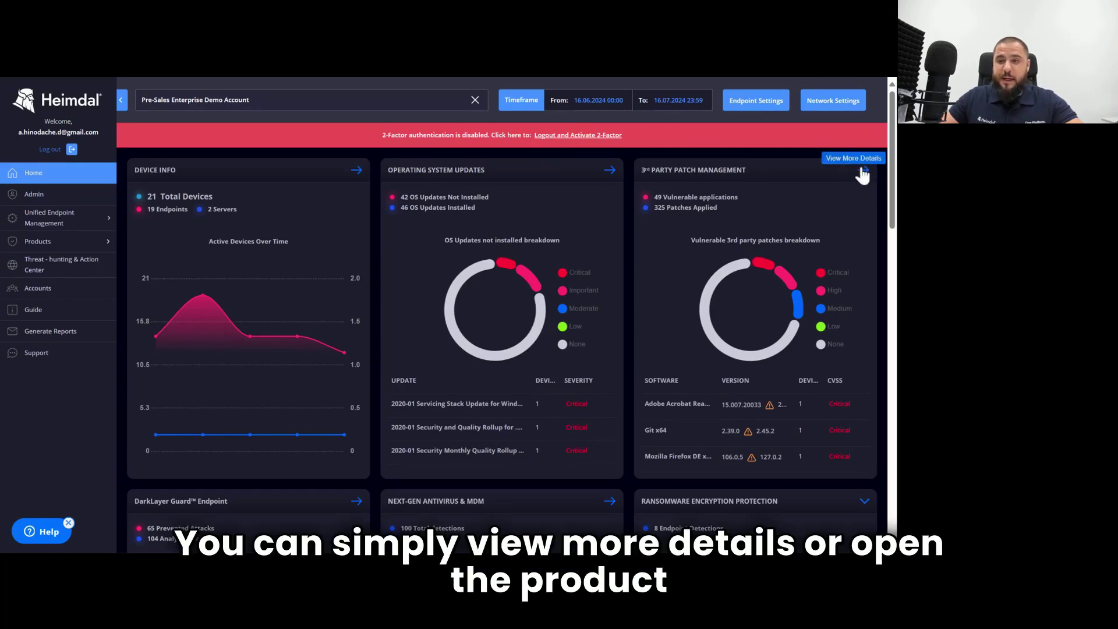
click(67, 241)
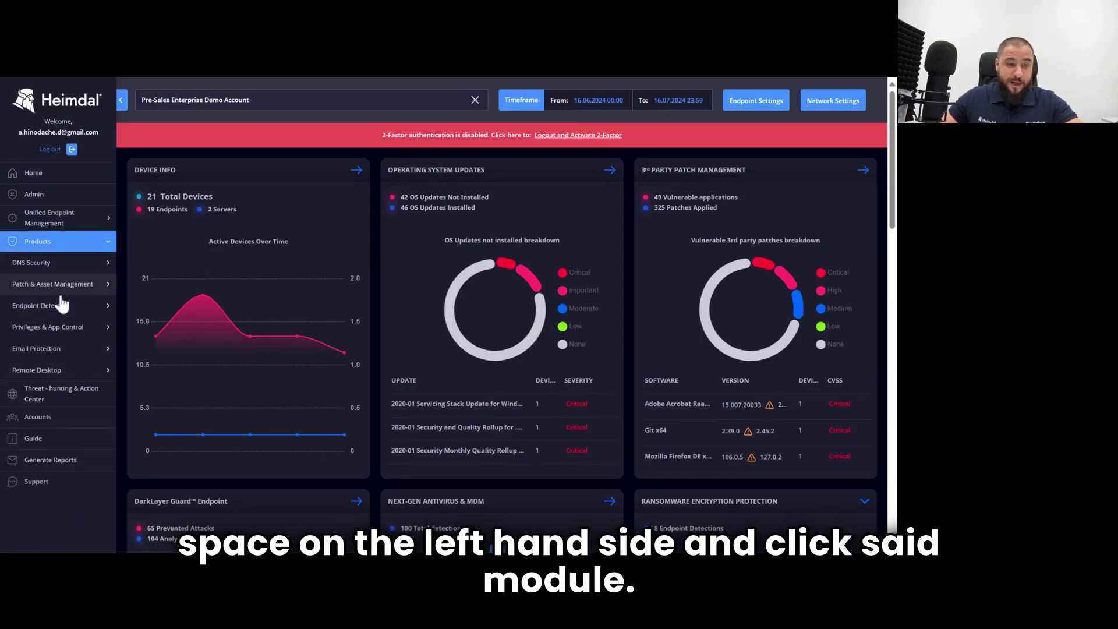
click(61, 288)
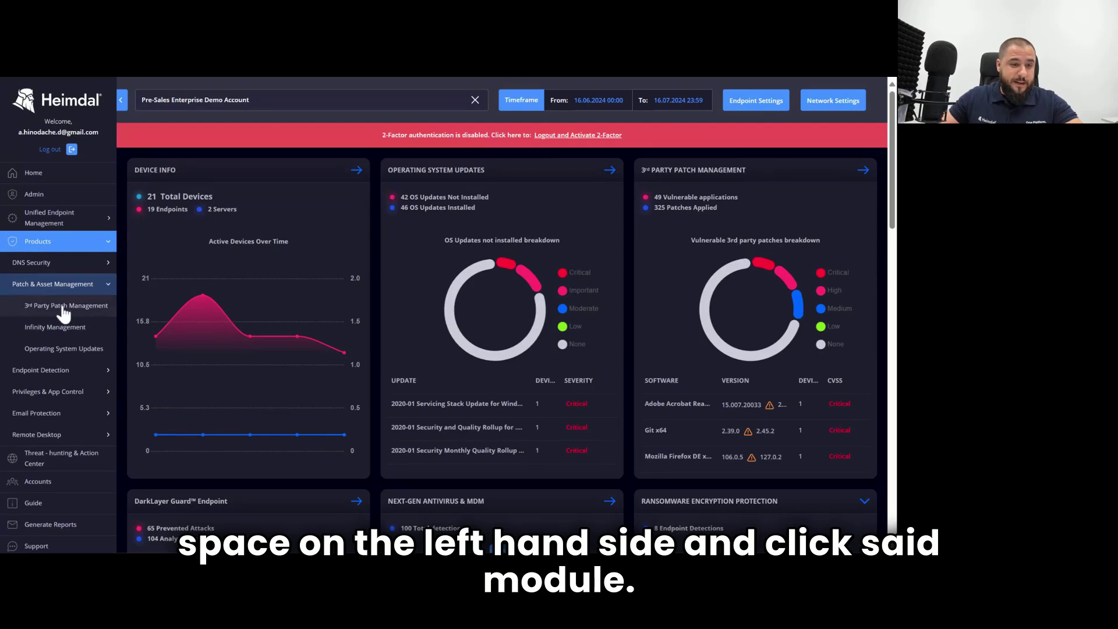
click(64, 309)
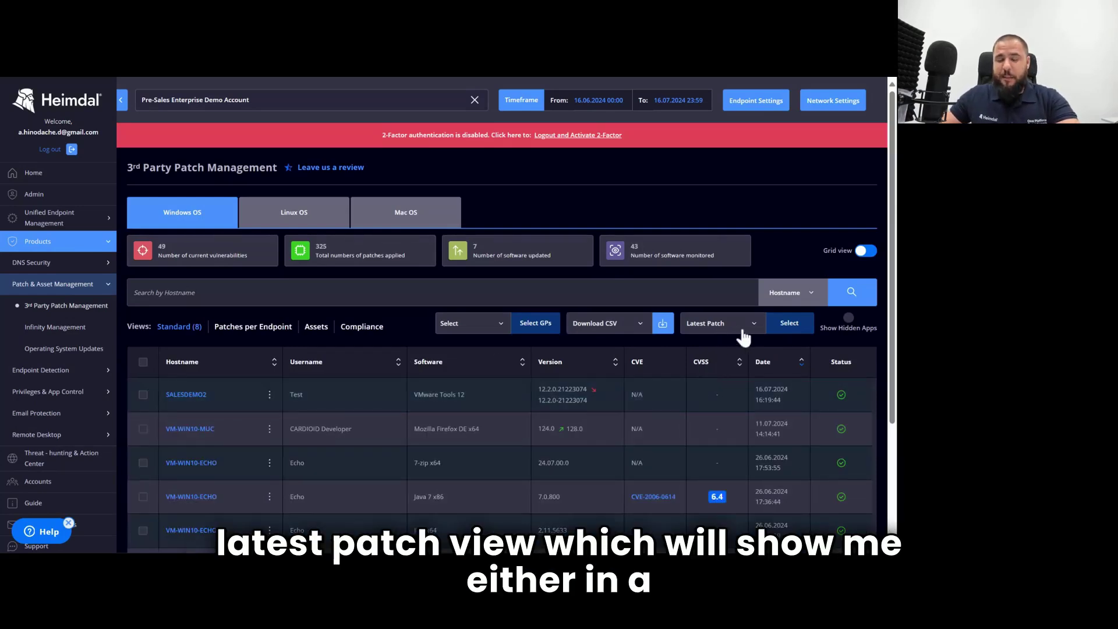
scroll(746, 334, down, 1)
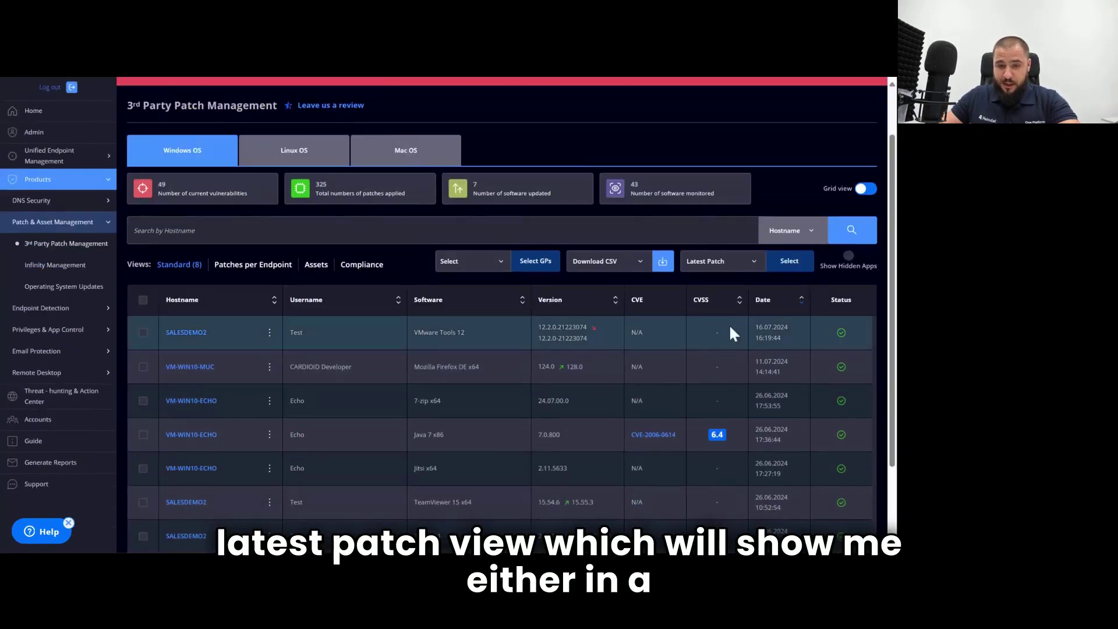
click(864, 189)
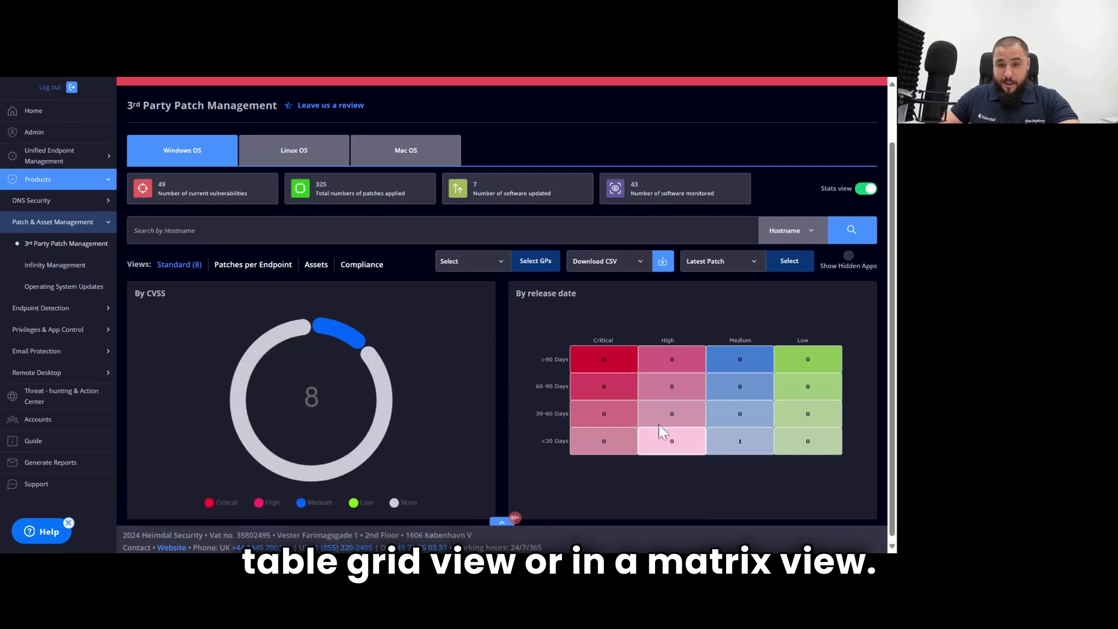
click(867, 189)
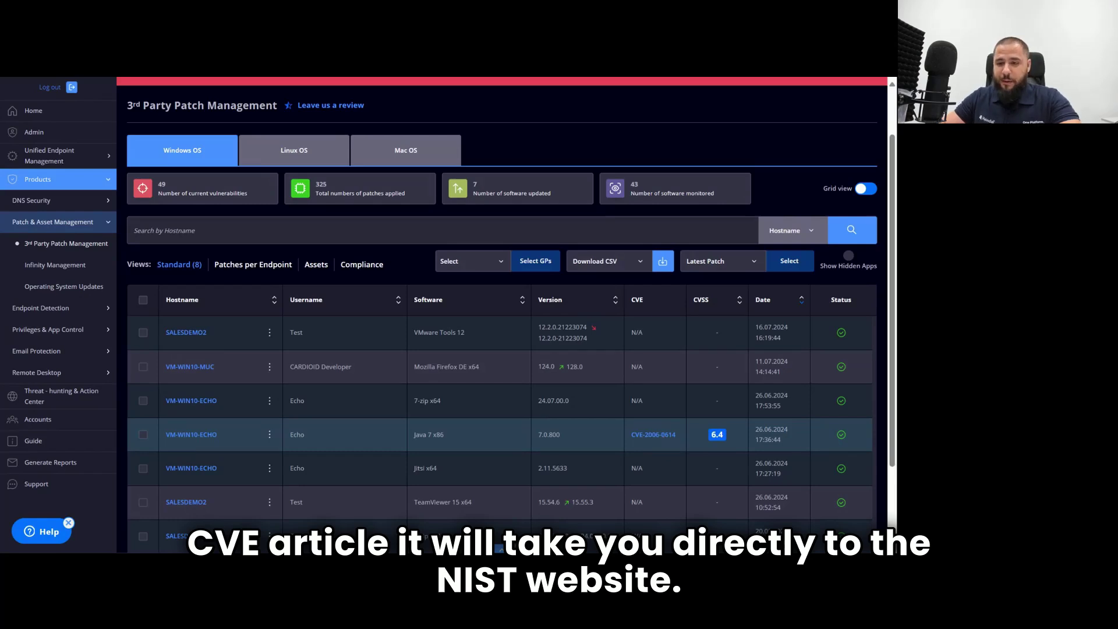
Step: Switch the patch table to the Current Status view, filtered to Currently Outdated software
click(719, 268)
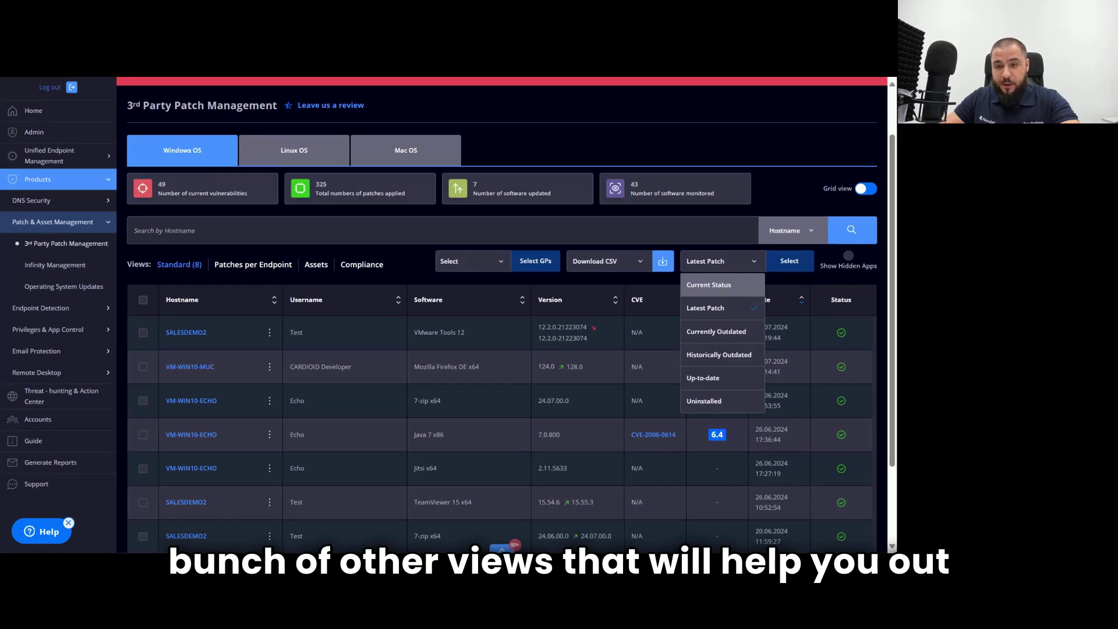
click(724, 286)
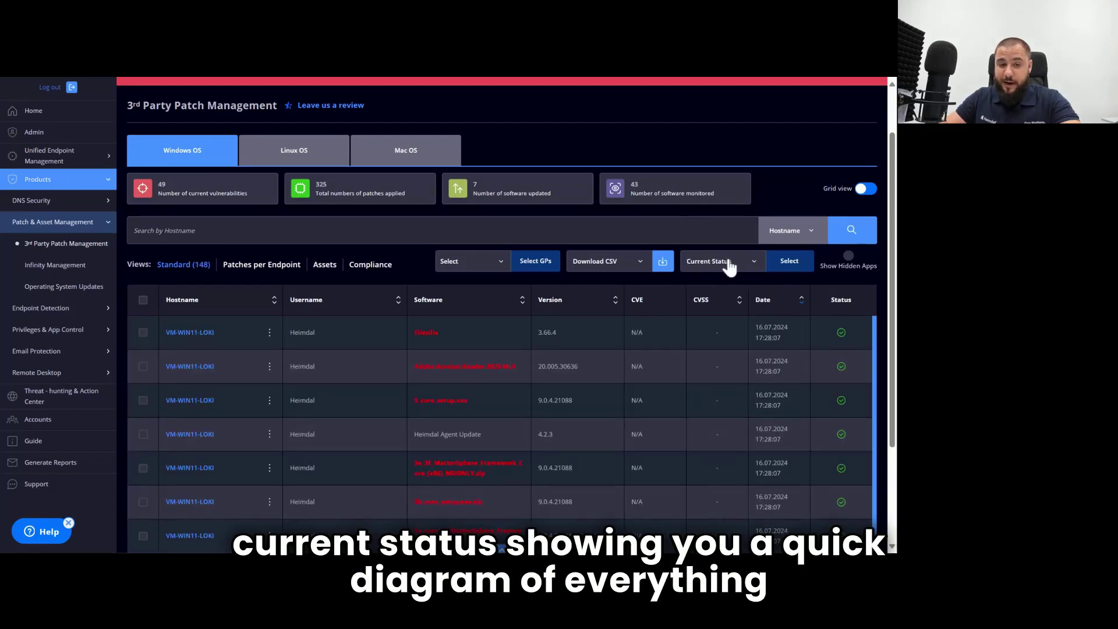
click(730, 263)
click(735, 332)
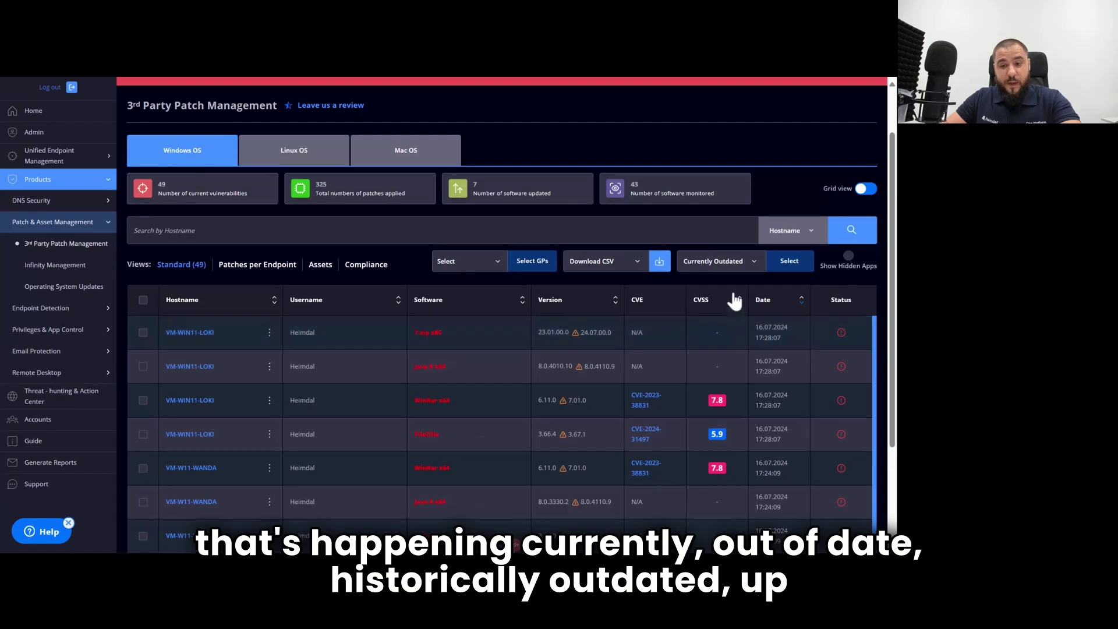
click(745, 263)
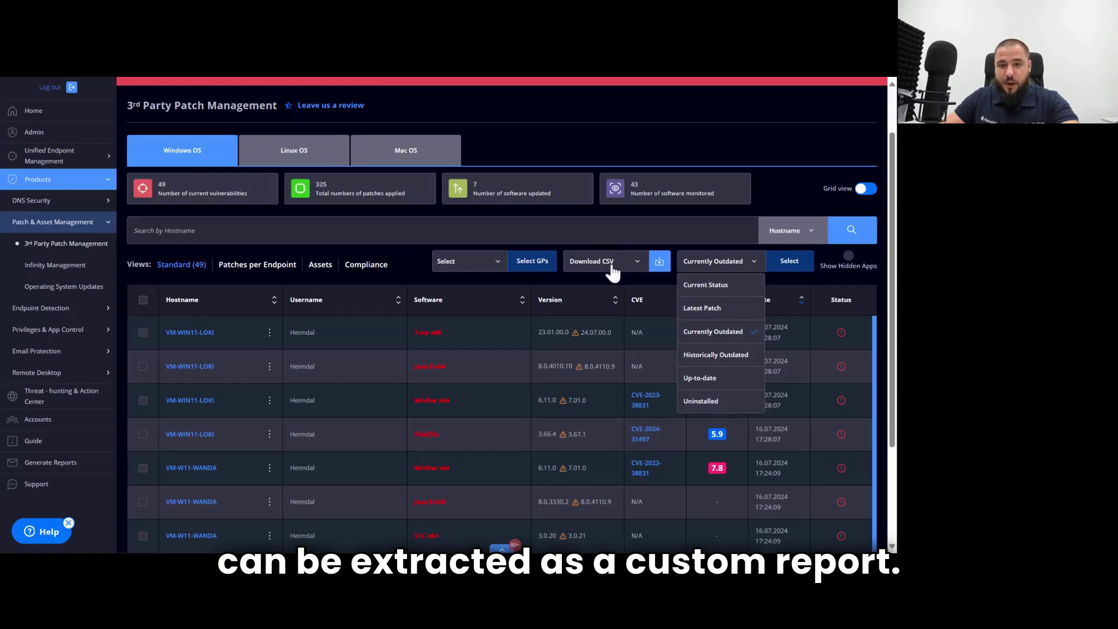
click(492, 263)
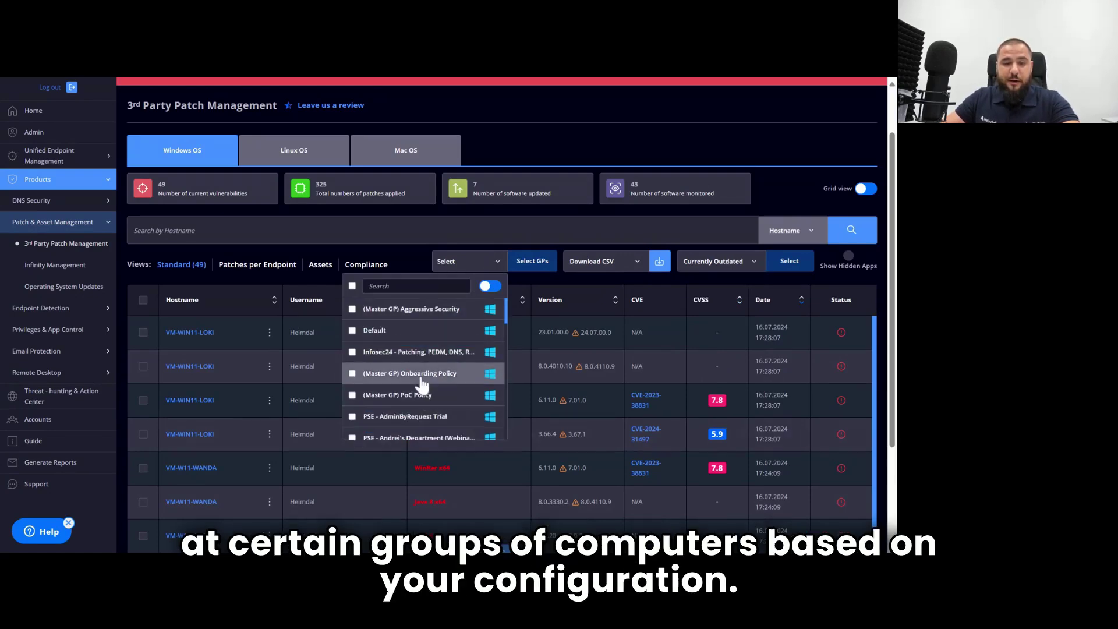
scroll(686, 145, up, 2)
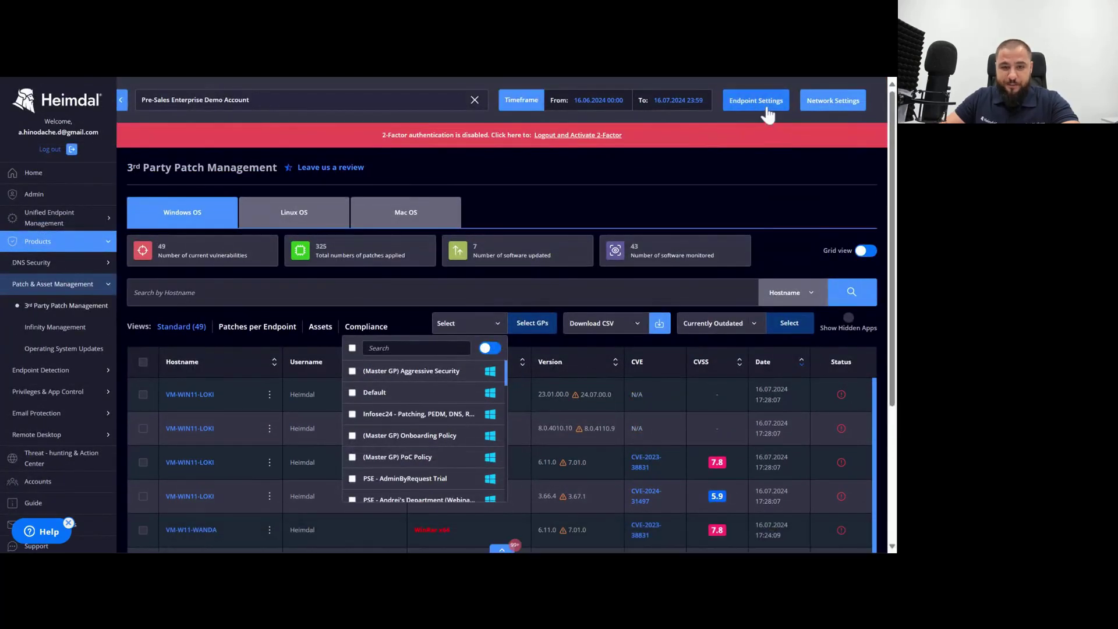
click(587, 231)
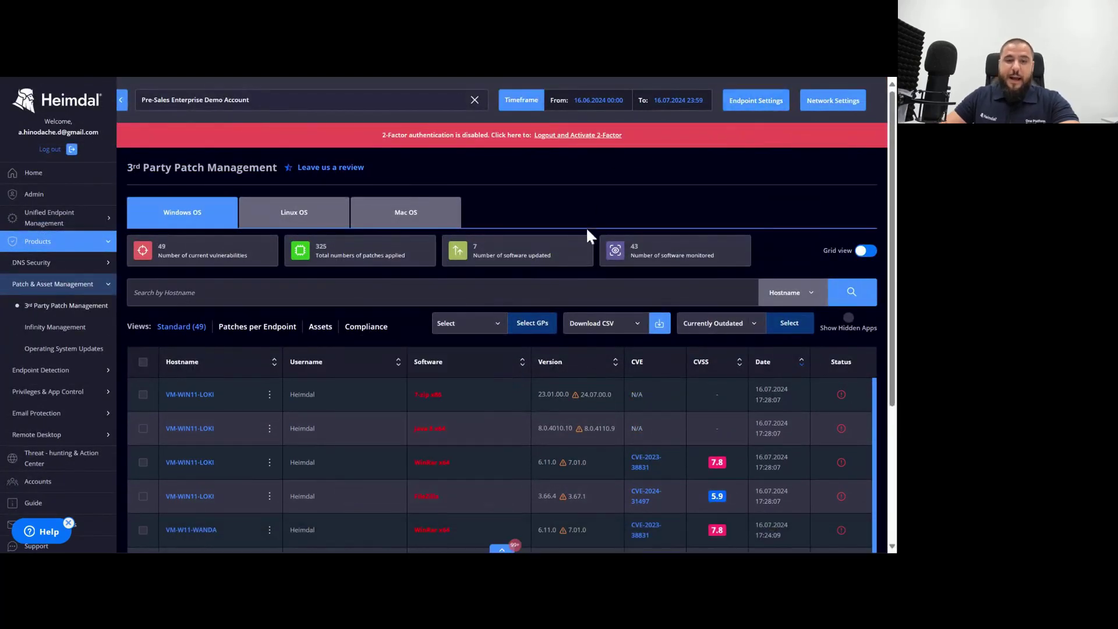
Step: Check the Patches per Endpoint view, then switch to the Assets inventory of 239 applications
click(279, 332)
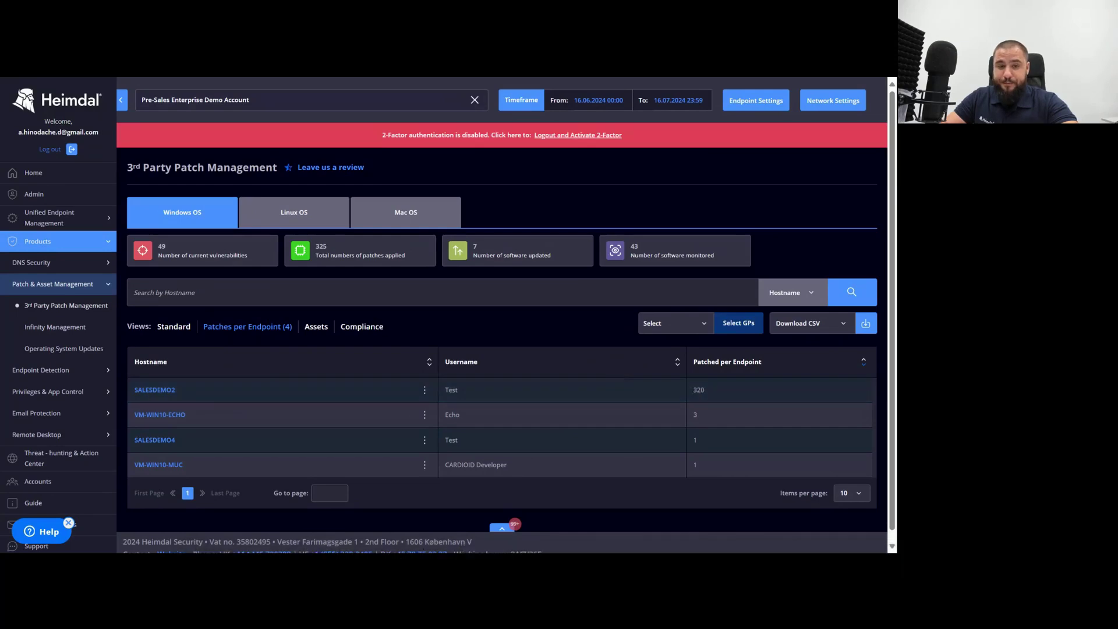
click(317, 328)
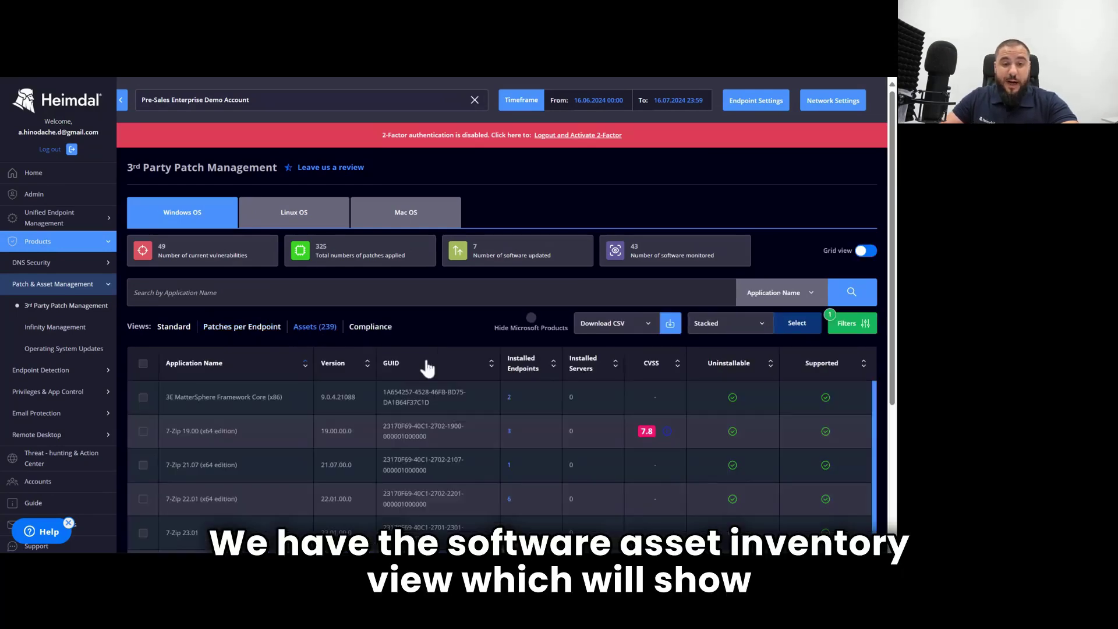
scroll(457, 313, down, 1)
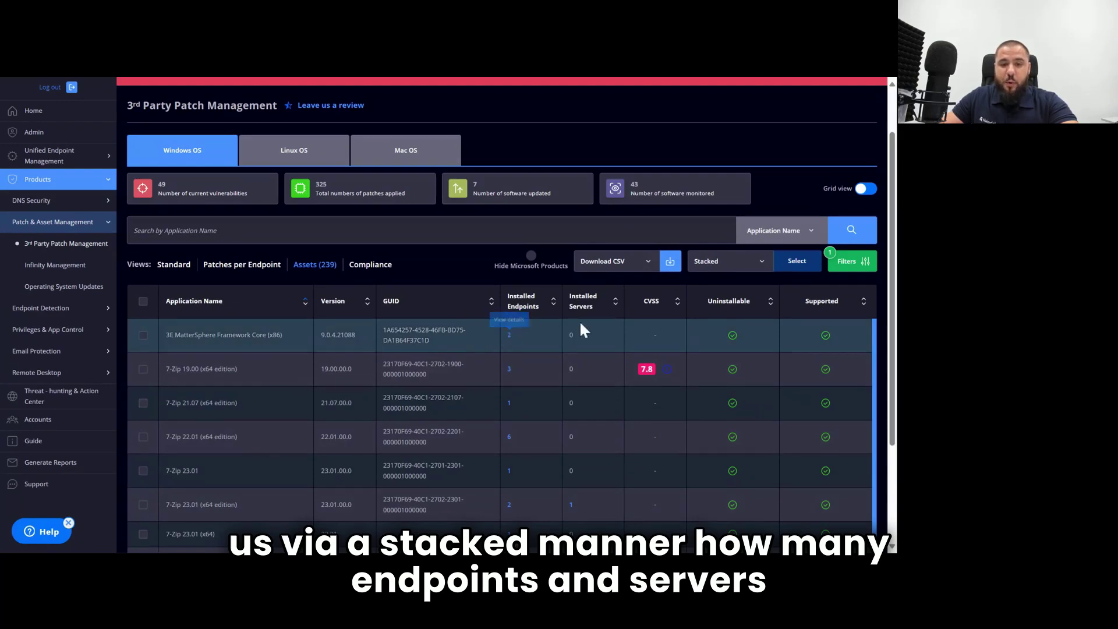
drag(320, 335, 356, 335)
click(166, 336)
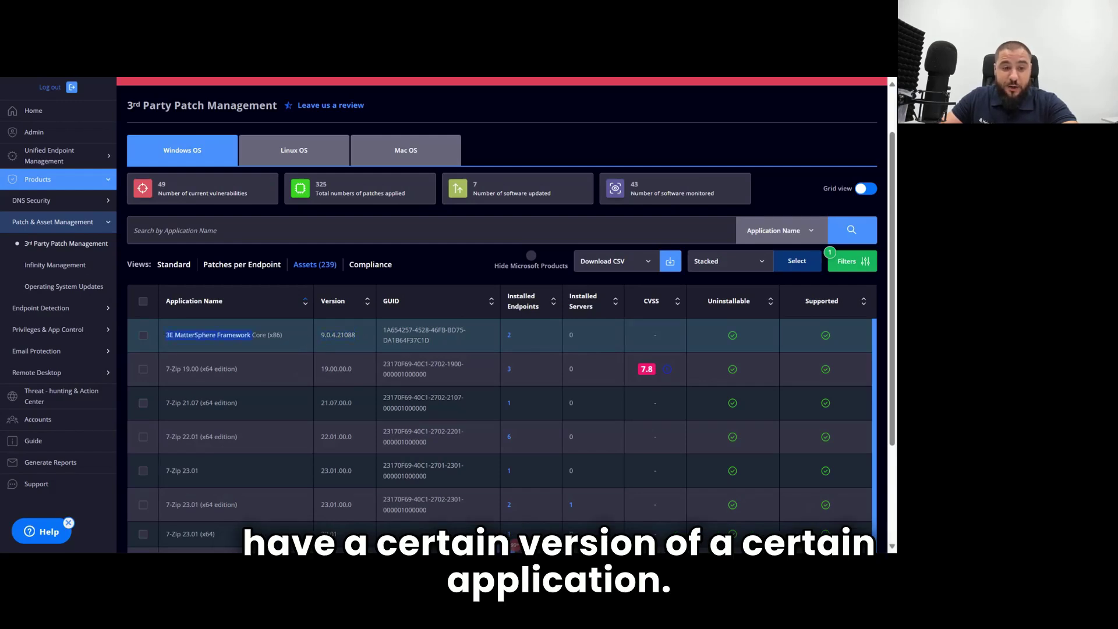
Step: Switch the Assets inventory from Stacked to Non-stacked, listing 521 per-host application rows
click(757, 265)
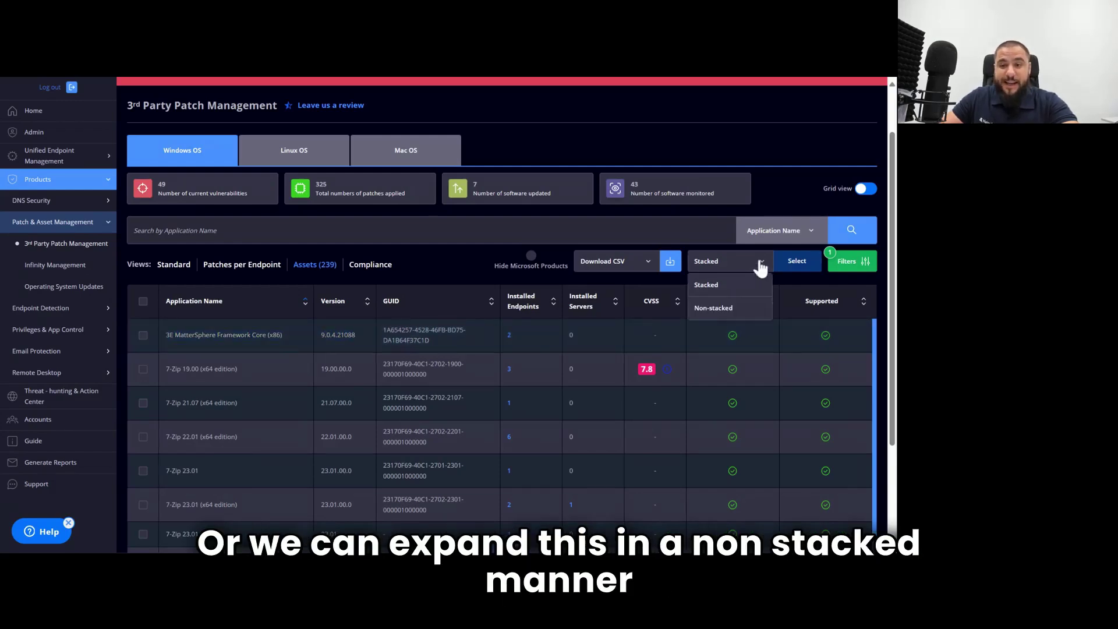
click(741, 305)
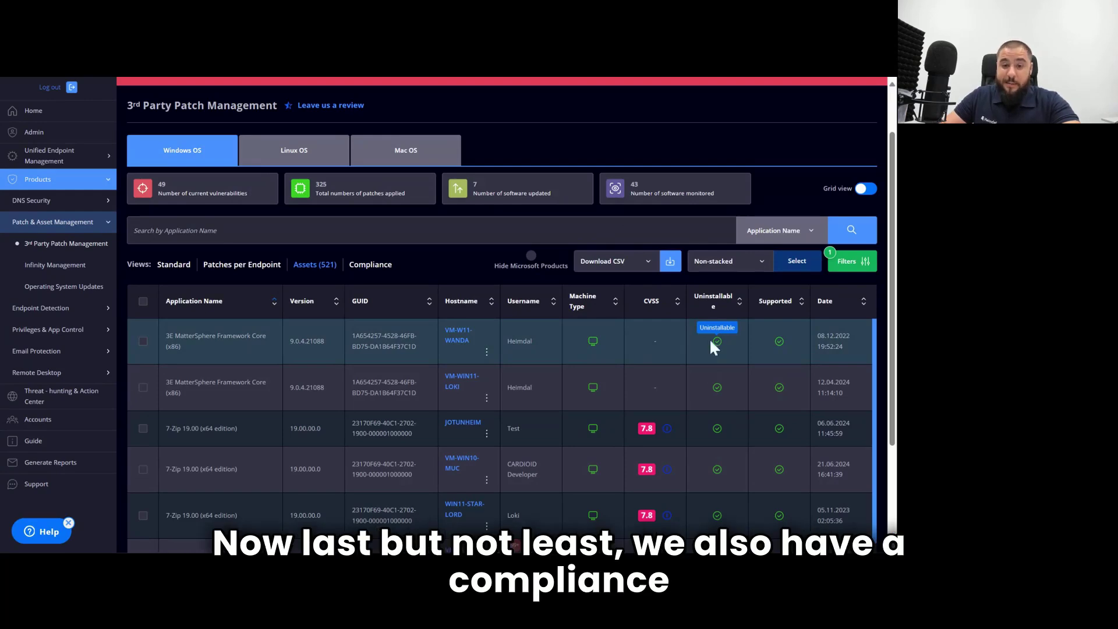
Step: Show the Compliance view and its Compliant filter list for the 4 compliant Windows endpoints
click(367, 266)
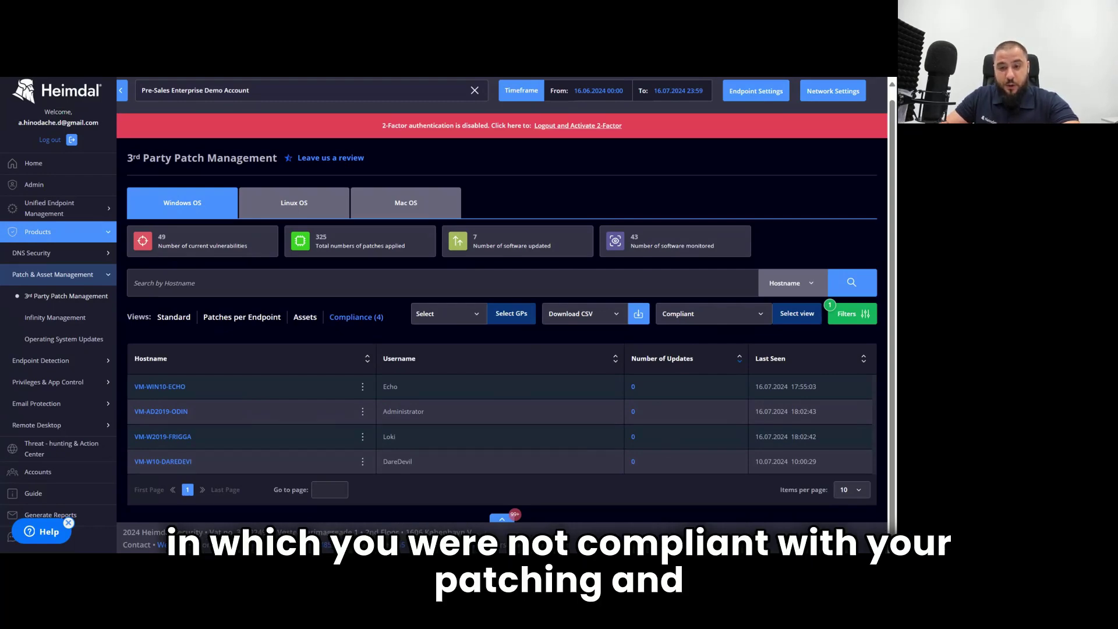
click(709, 320)
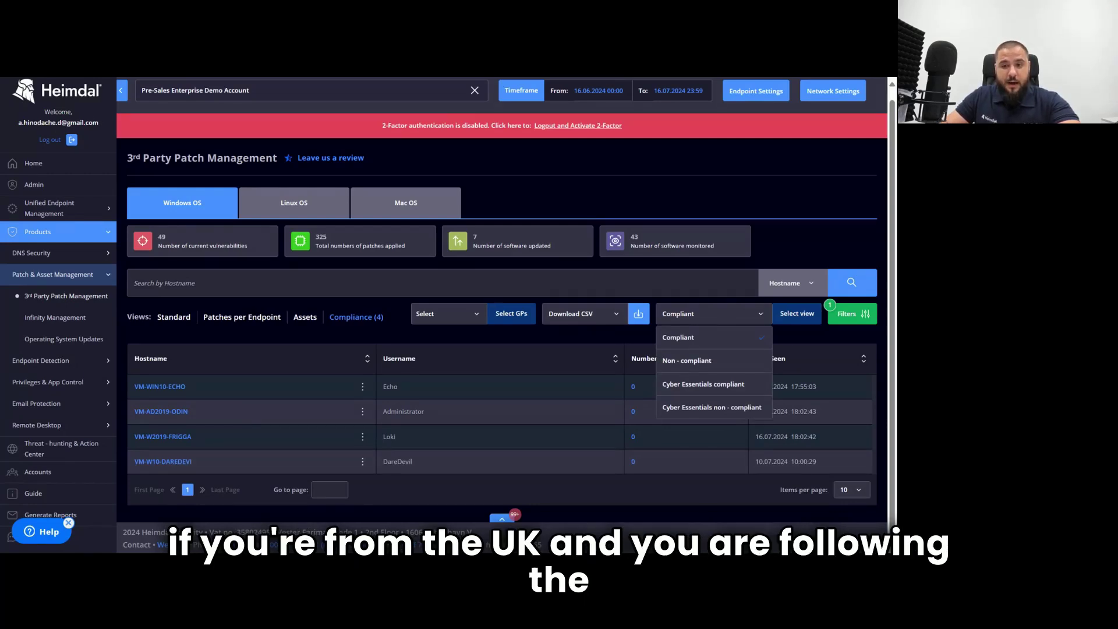
mouse_move(722, 392)
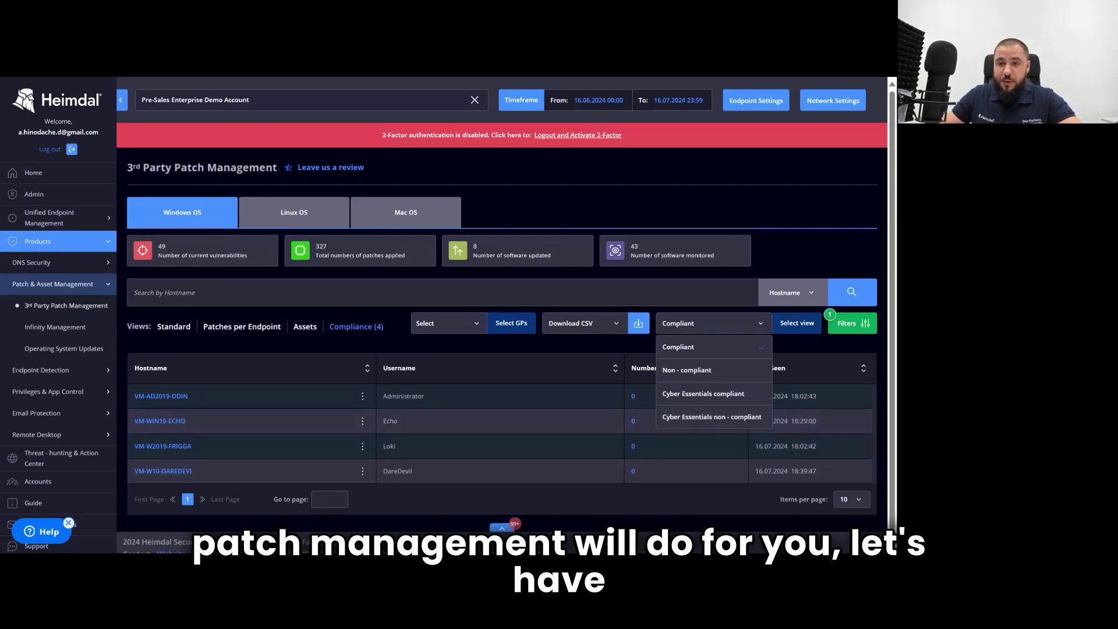
Step: Open the PSE - Demo Policy for SalesDemo5 (Sales) at Patch & Assets > Operating System Updates
click(756, 100)
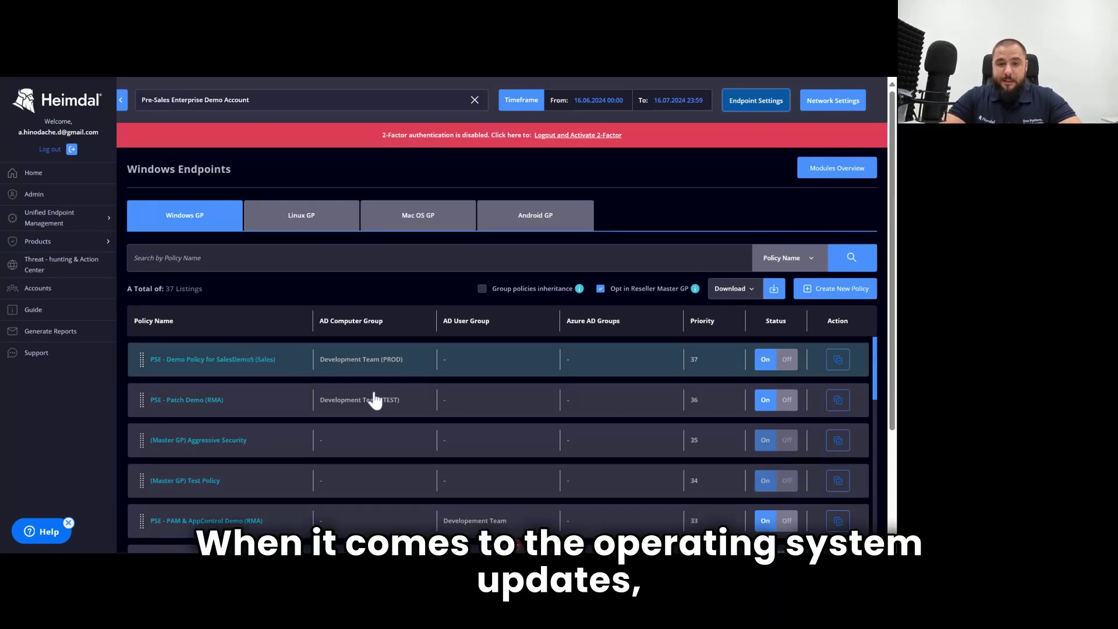
click(373, 359)
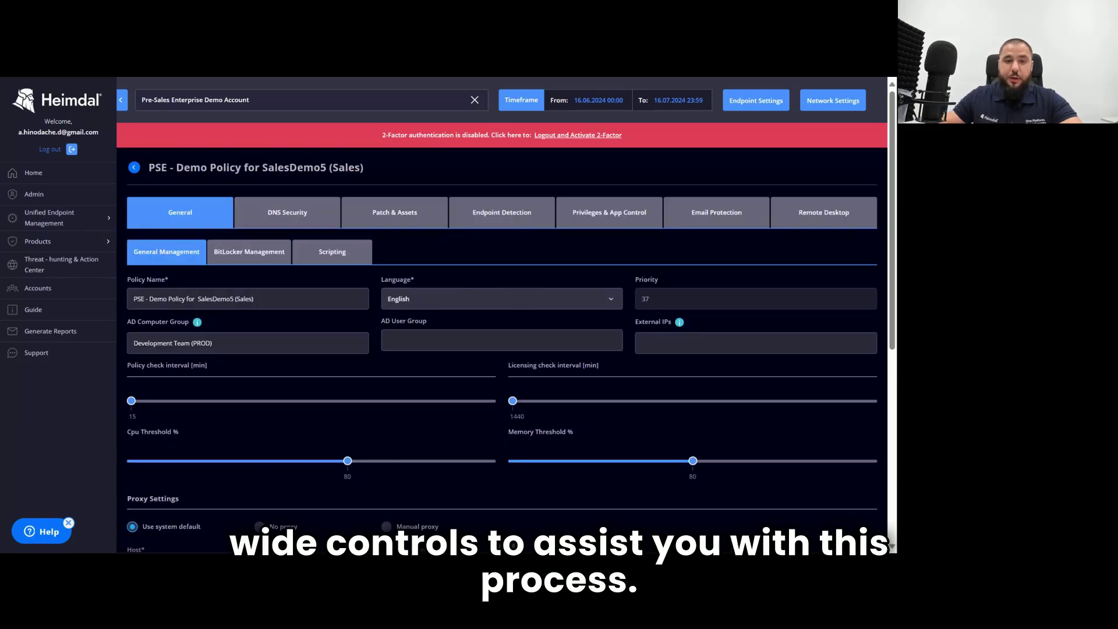
click(393, 213)
click(307, 267)
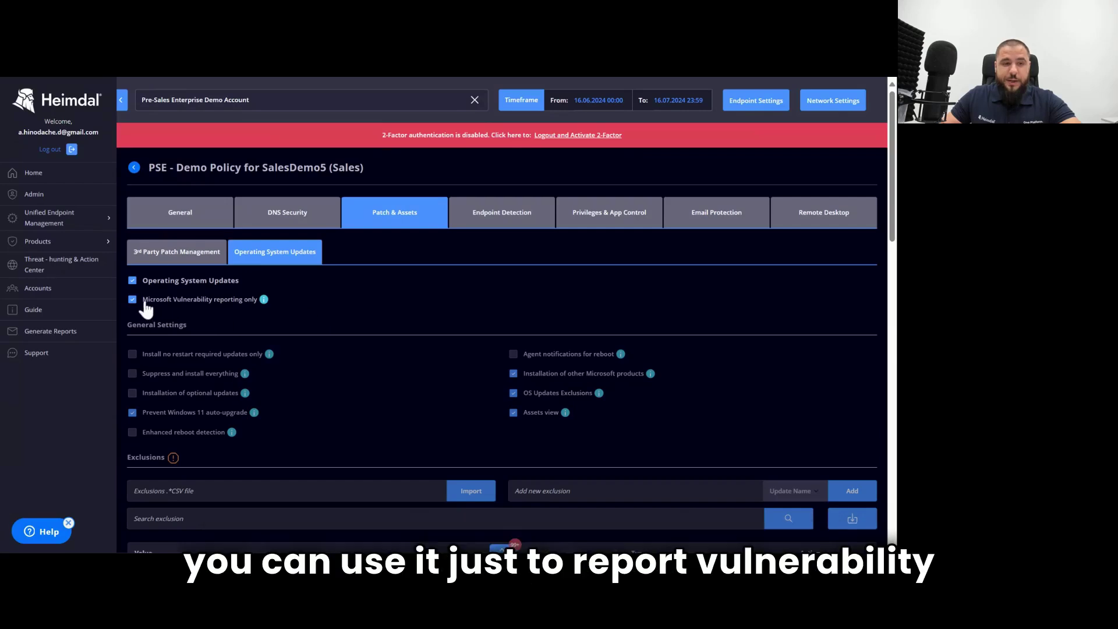
drag(142, 302, 219, 308)
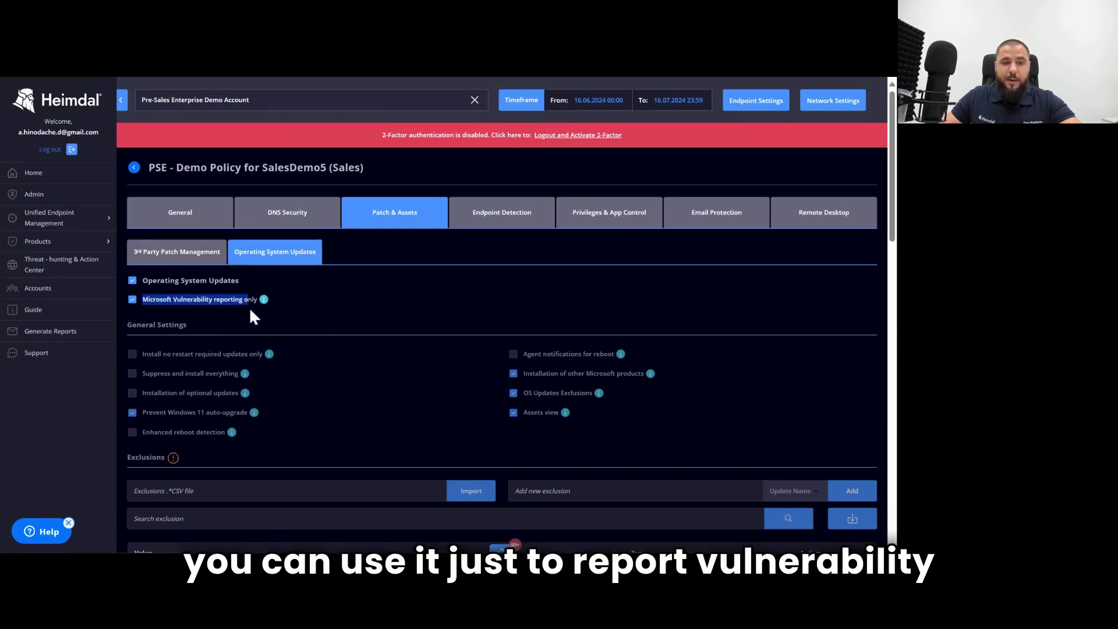
click(379, 317)
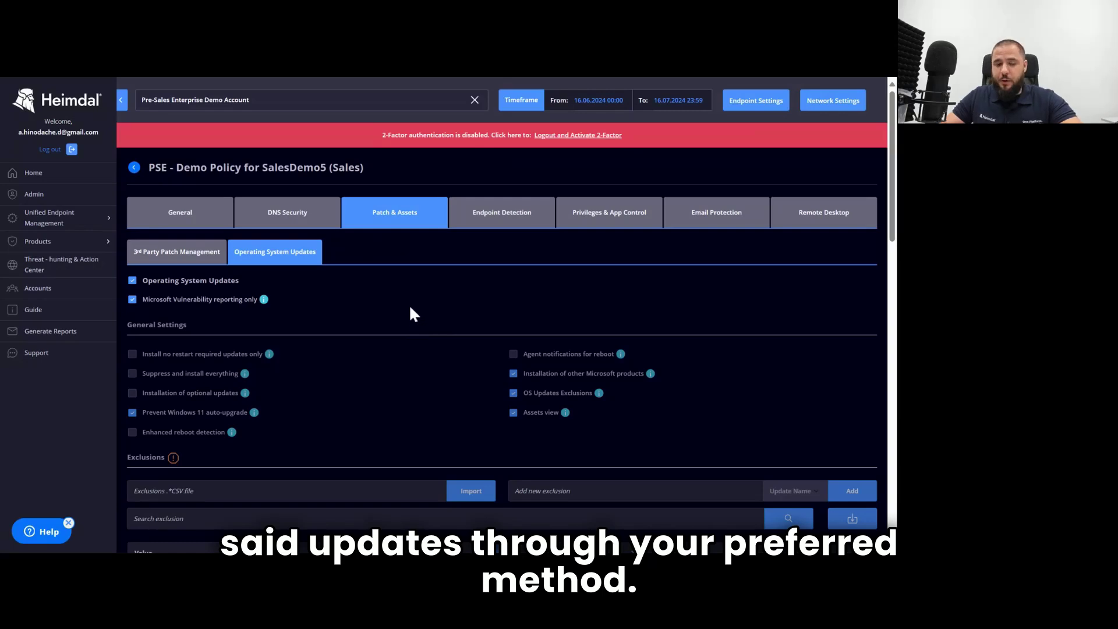
Step: Turn off Microsoft Vulnerability reporting only and turn on Suppress and install everything
click(169, 301)
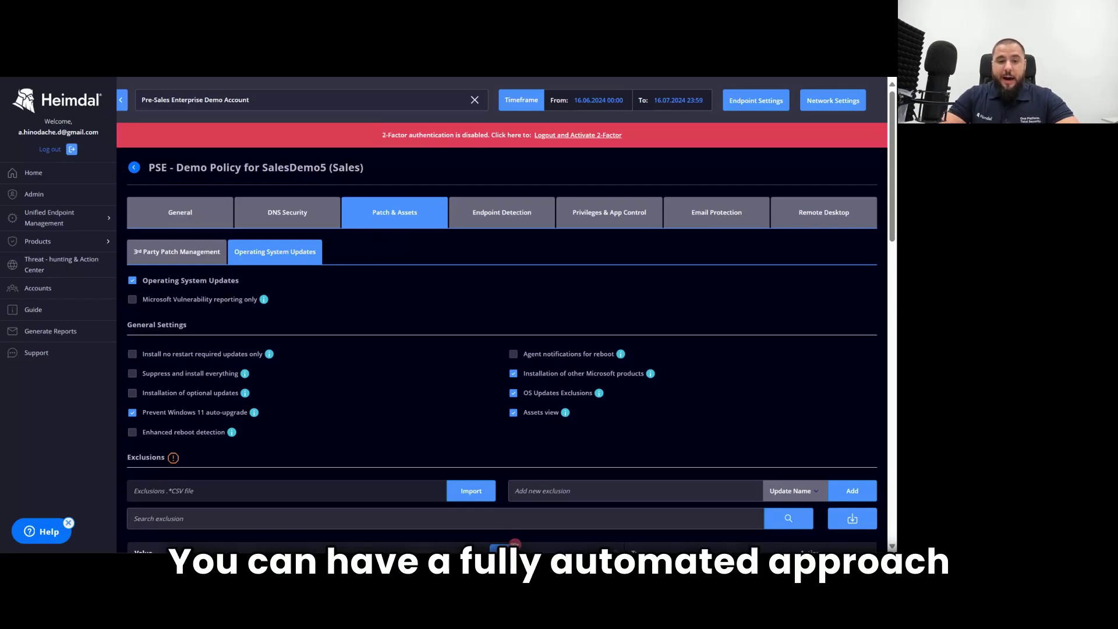
click(193, 376)
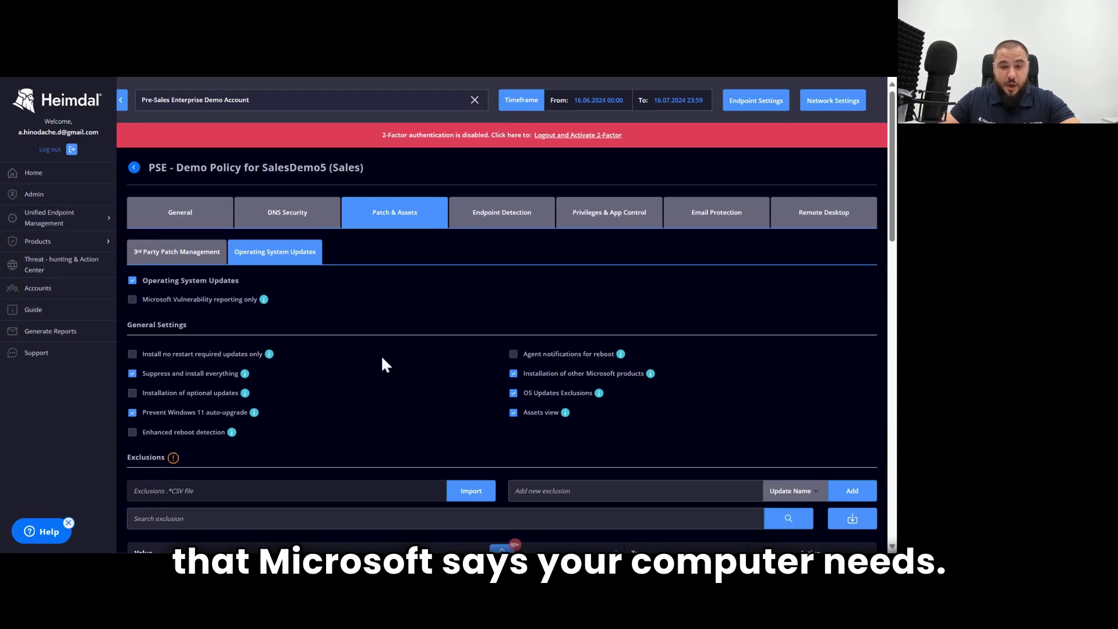
Step: Enable Installation by category so Service Packs, Critical, Security and Definition Updates install automatically
scroll(372, 355, down, 3)
scroll(368, 360, down, 1)
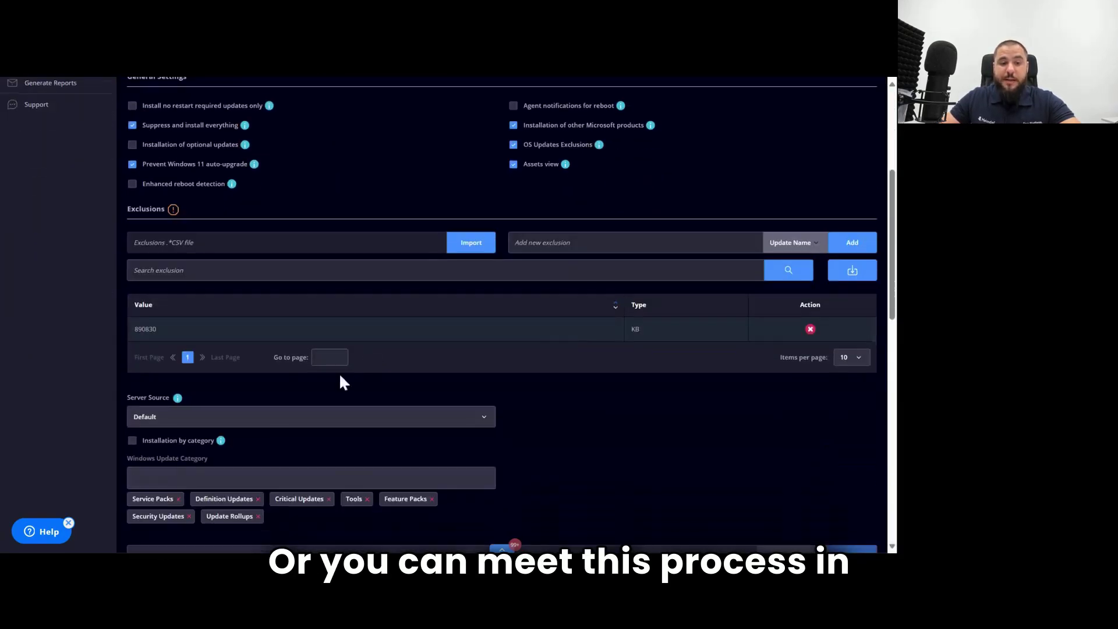
click(181, 442)
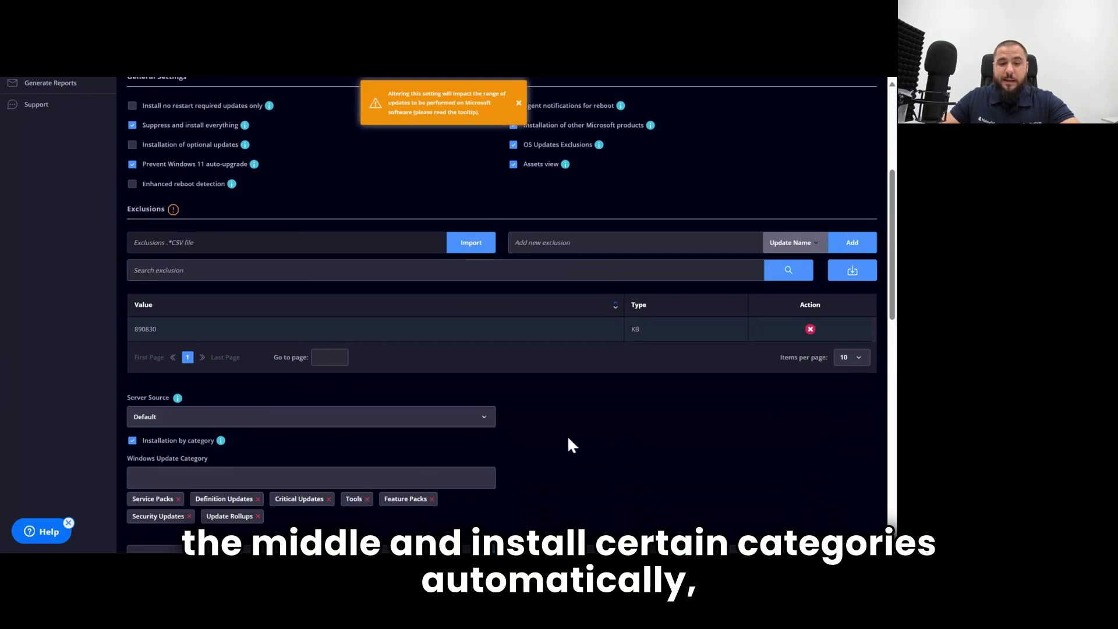
scroll(569, 443, down, 2)
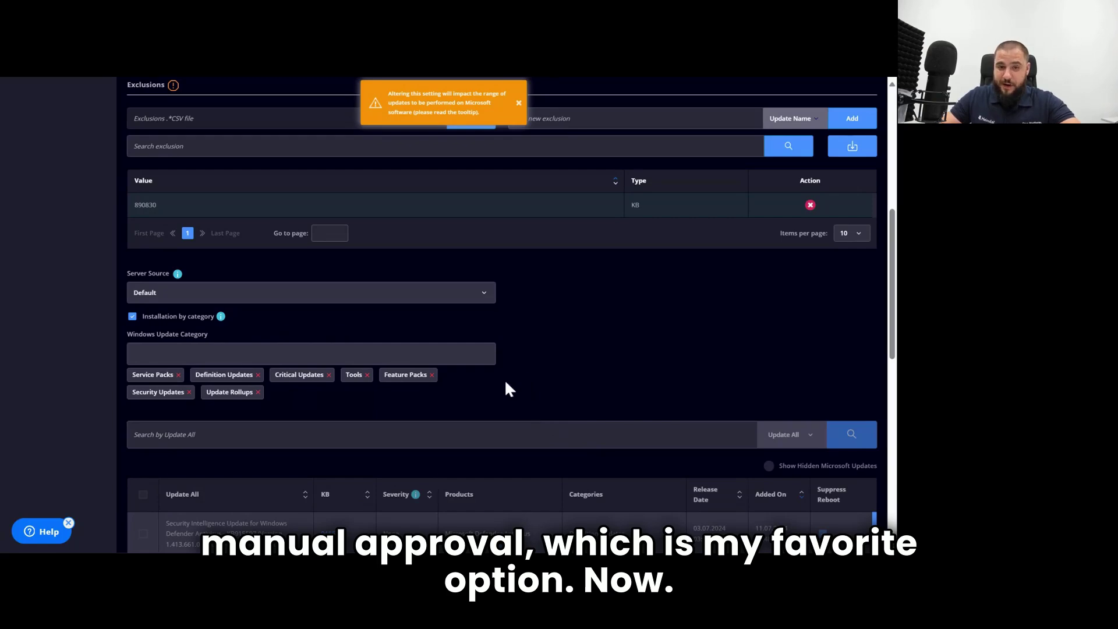
scroll(506, 383, up, 5)
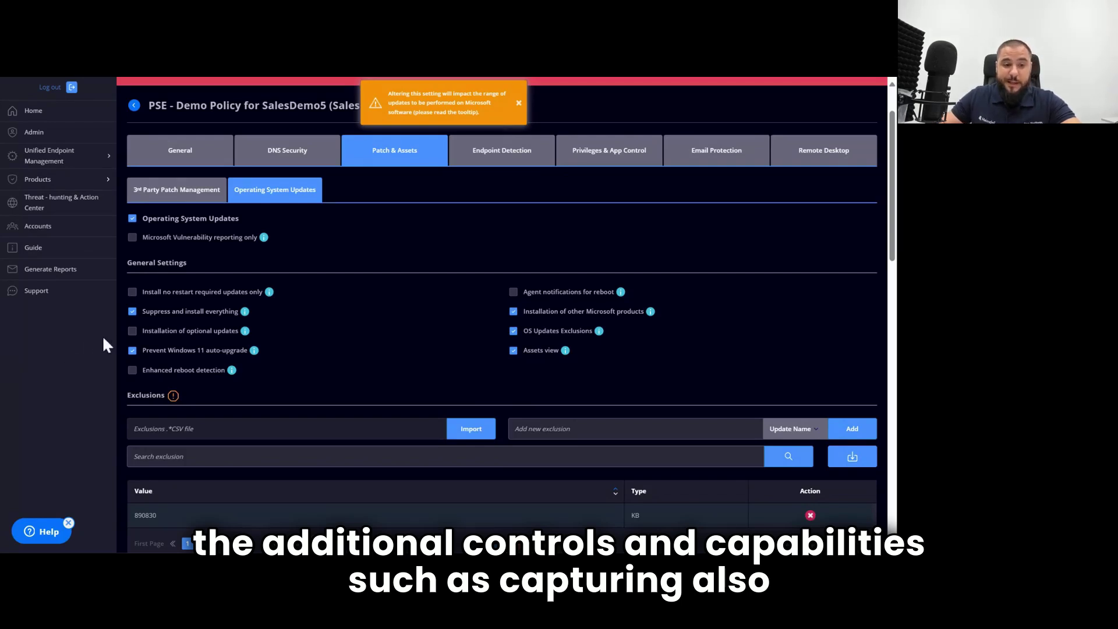
Step: Enable Installation of optional updates, noting the excluded KB 890830
click(132, 331)
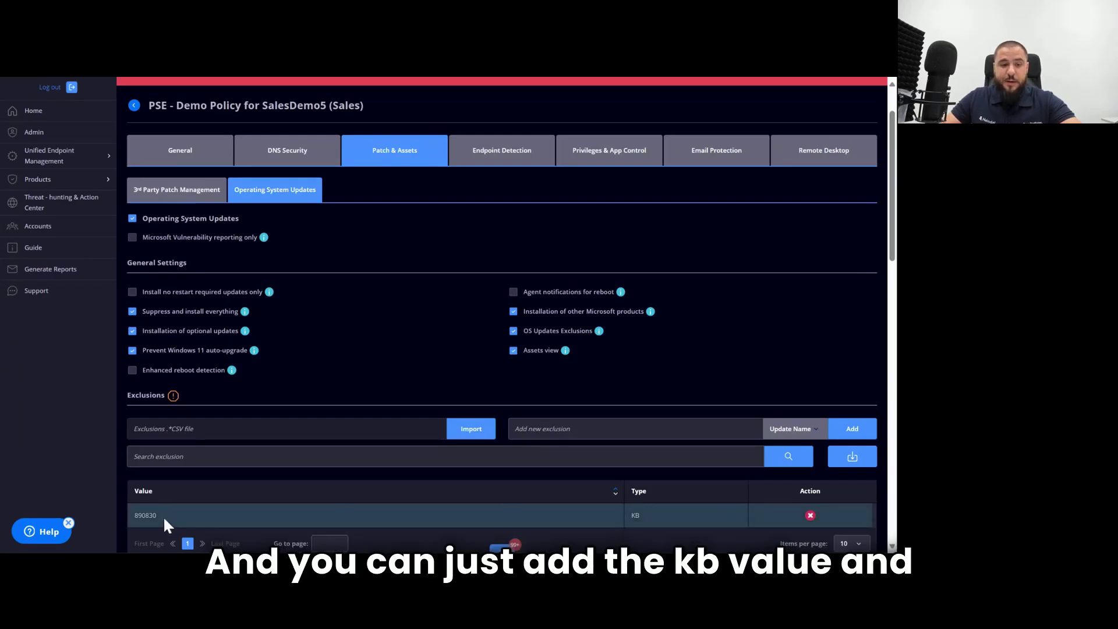
drag(163, 516, 124, 515)
click(182, 512)
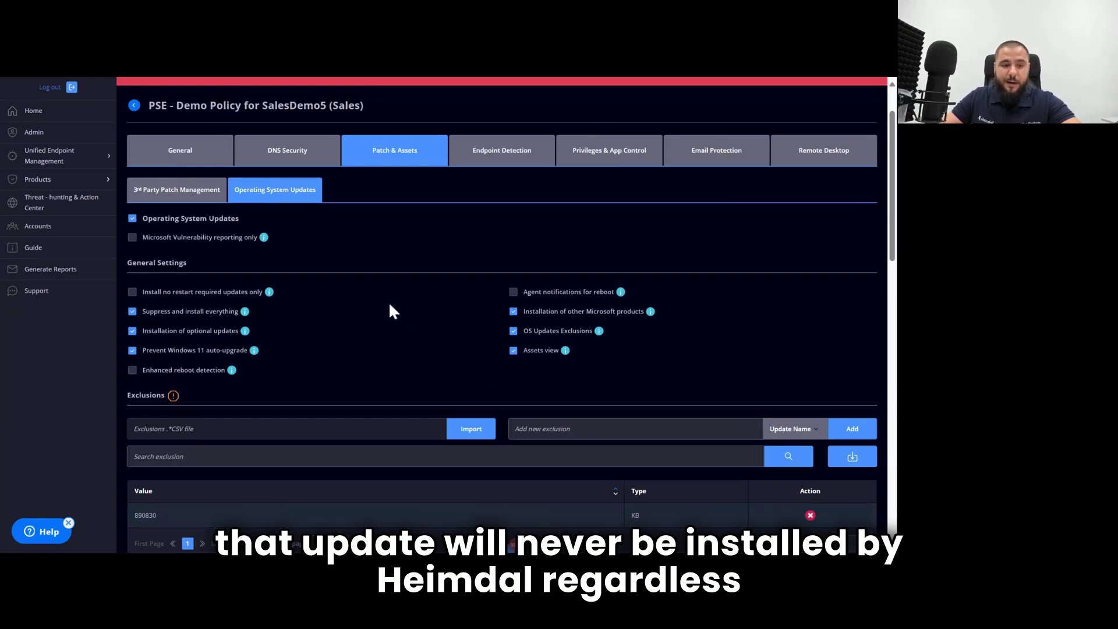
drag(146, 320, 244, 318)
click(387, 338)
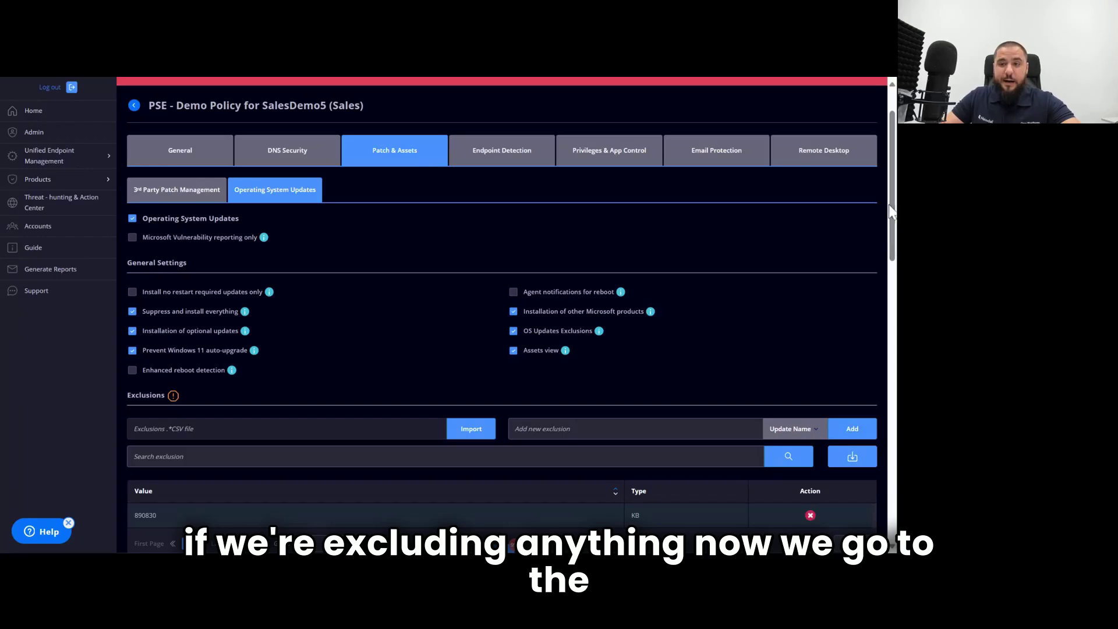
drag(891, 210, 891, 479)
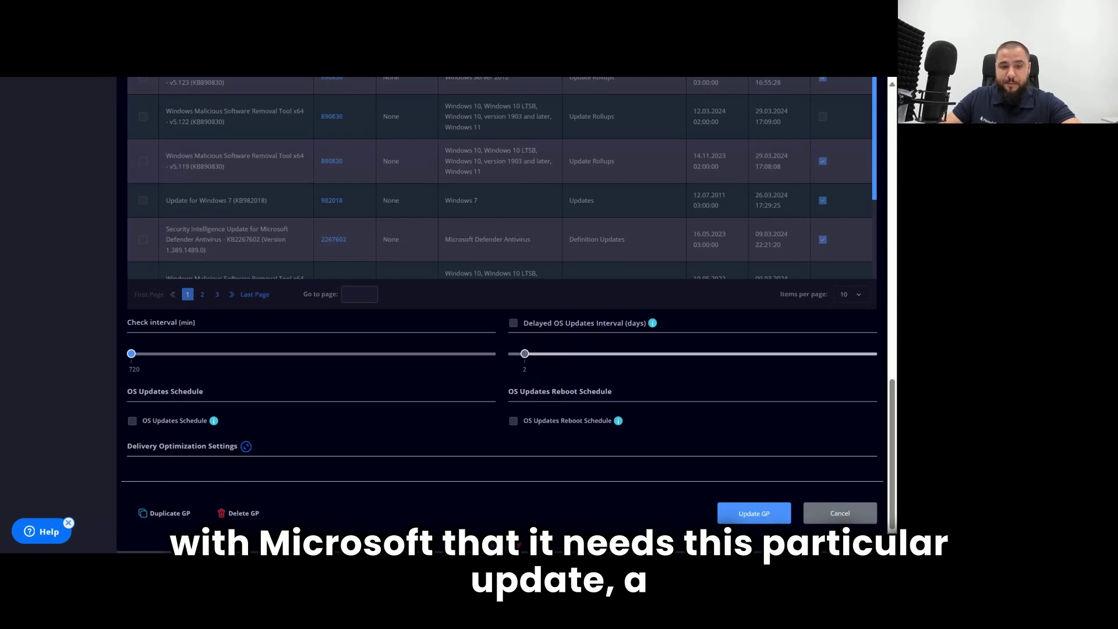
Step: Turn on the OS Updates Schedule for Fridays in the second and third weeks
click(148, 420)
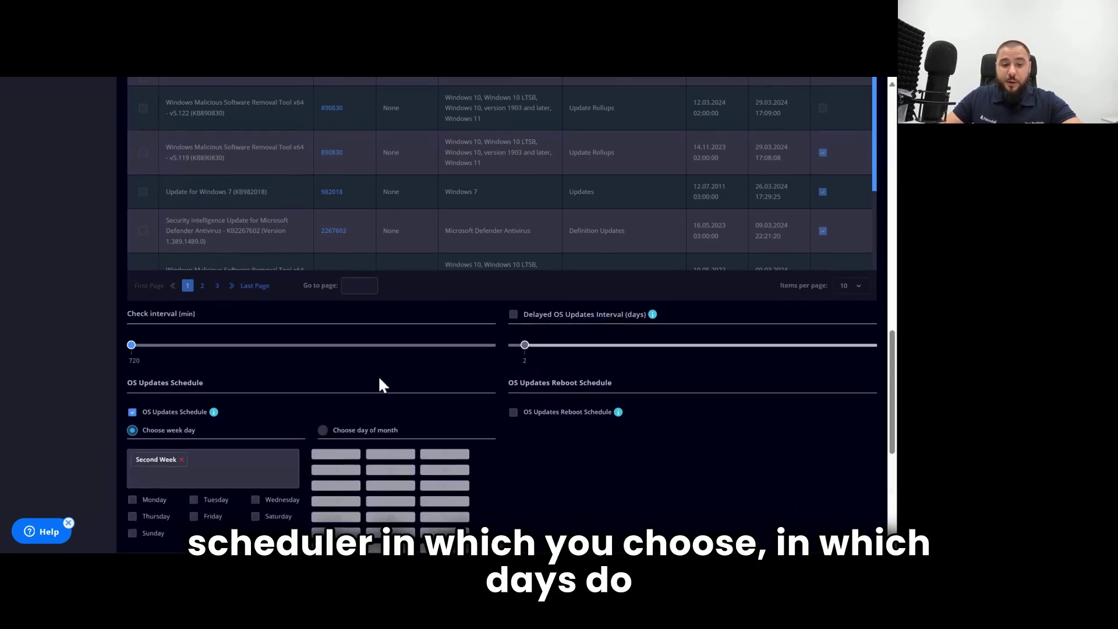
scroll(382, 384, down, 2)
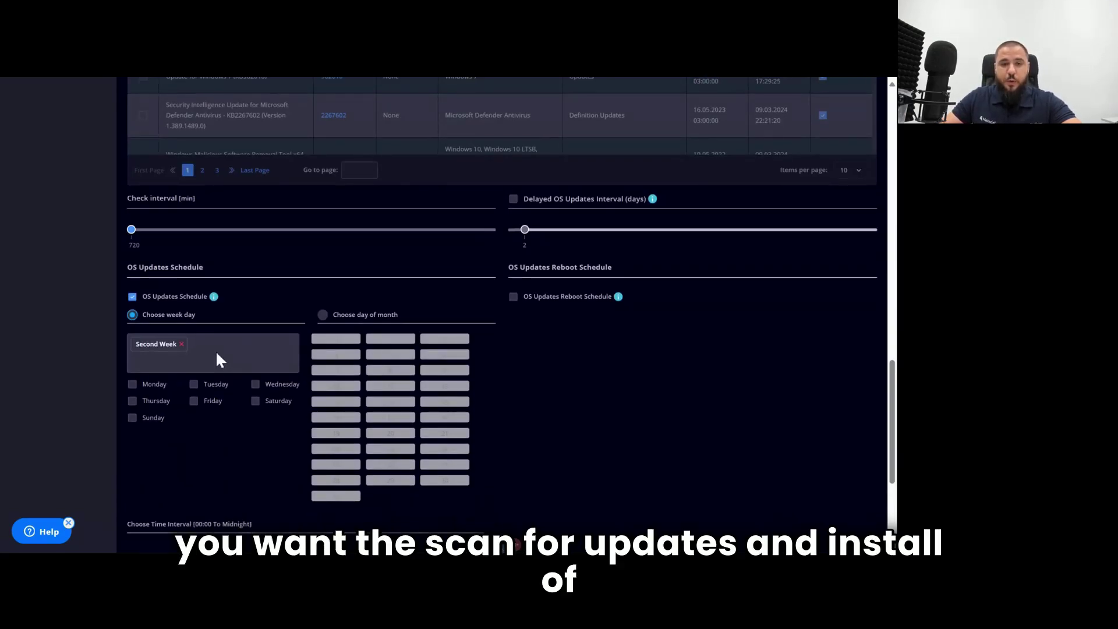
scroll(216, 353, down, 1)
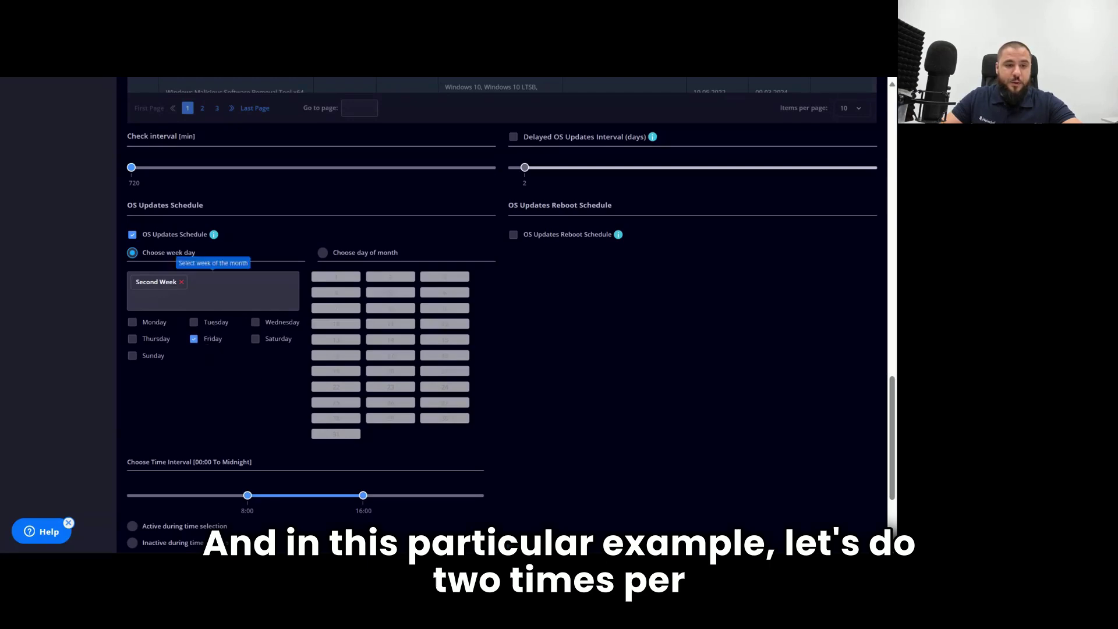
click(214, 297)
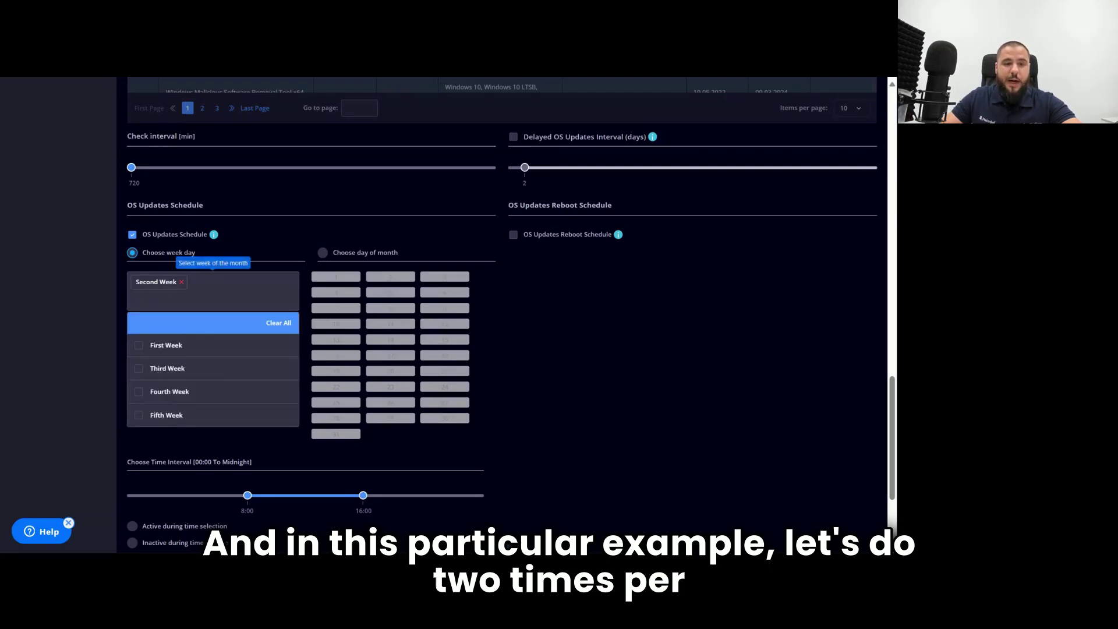
click(187, 369)
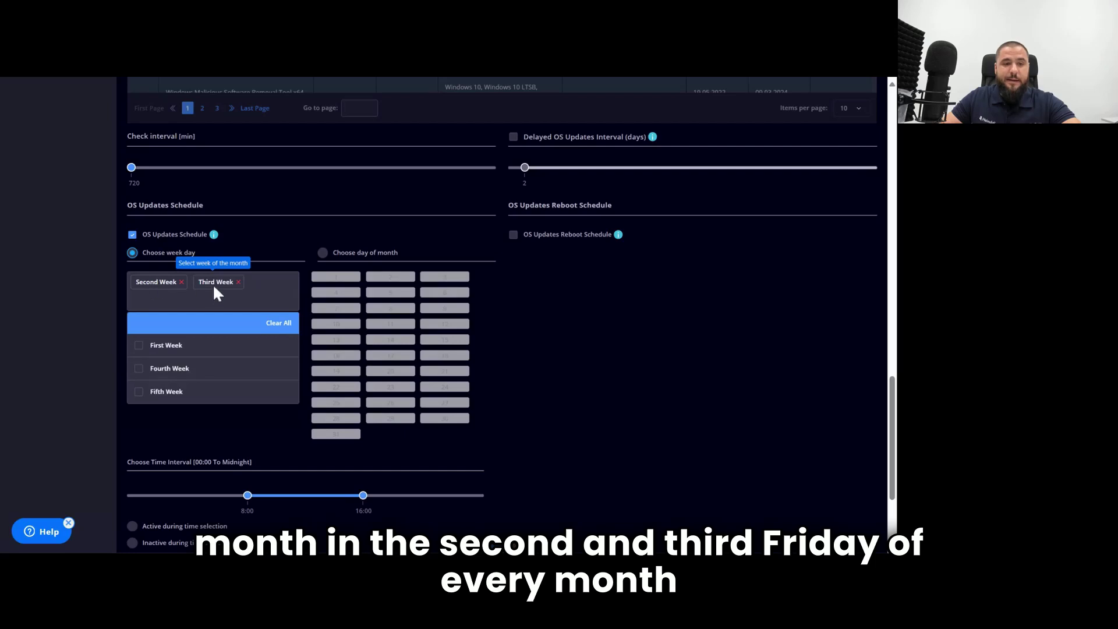
click(223, 408)
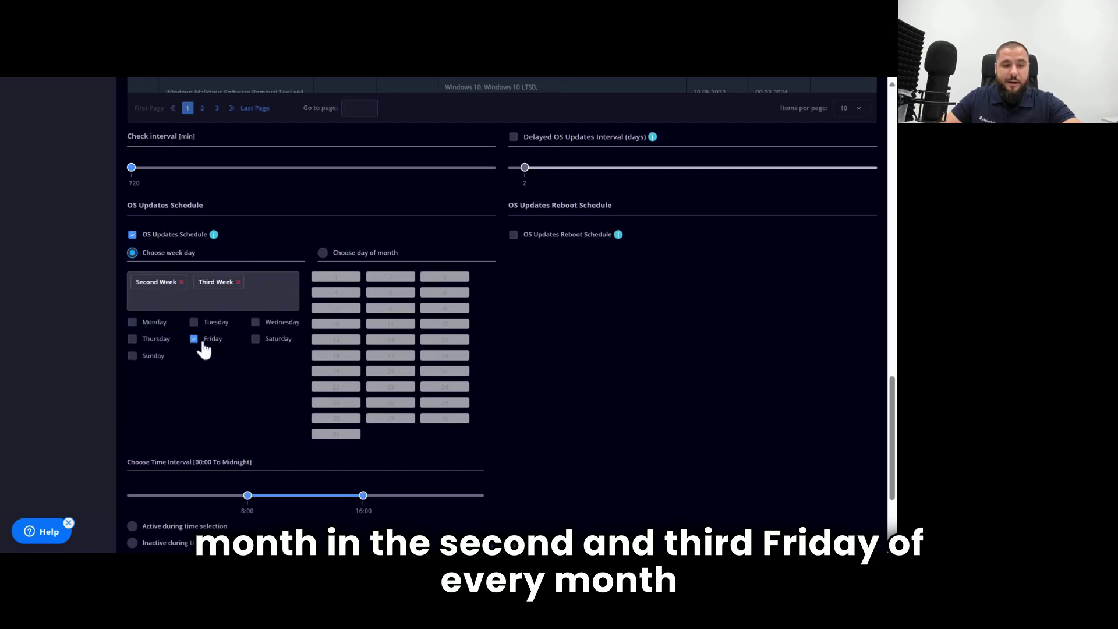
Step: Make updates run only during the active time window from 15:00 to midnight
scroll(205, 348, down, 2)
click(190, 405)
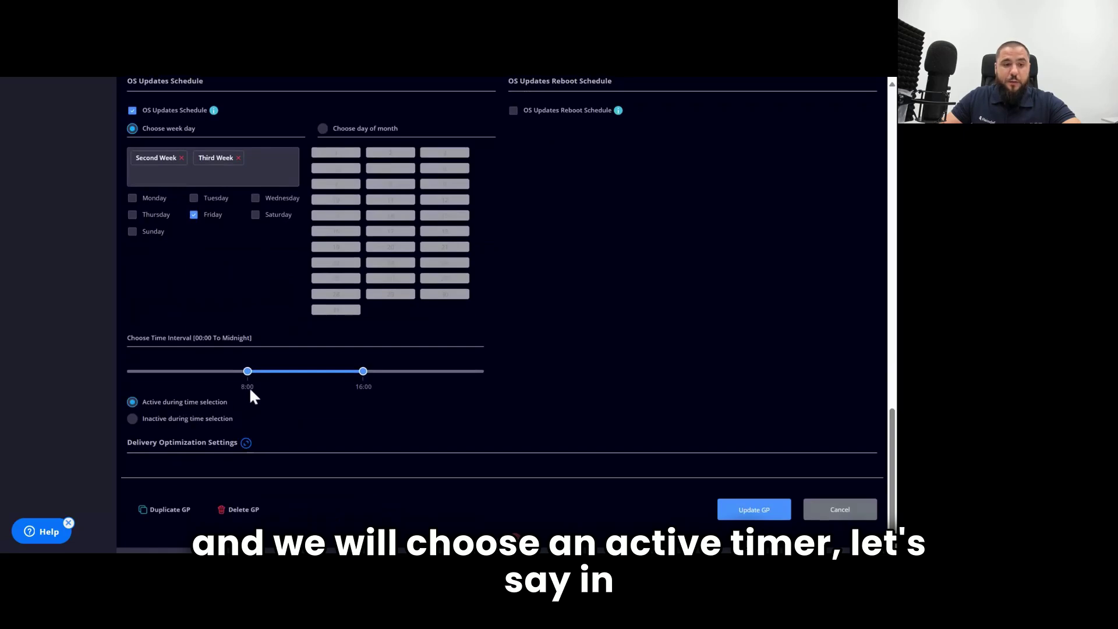
drag(248, 373, 360, 376)
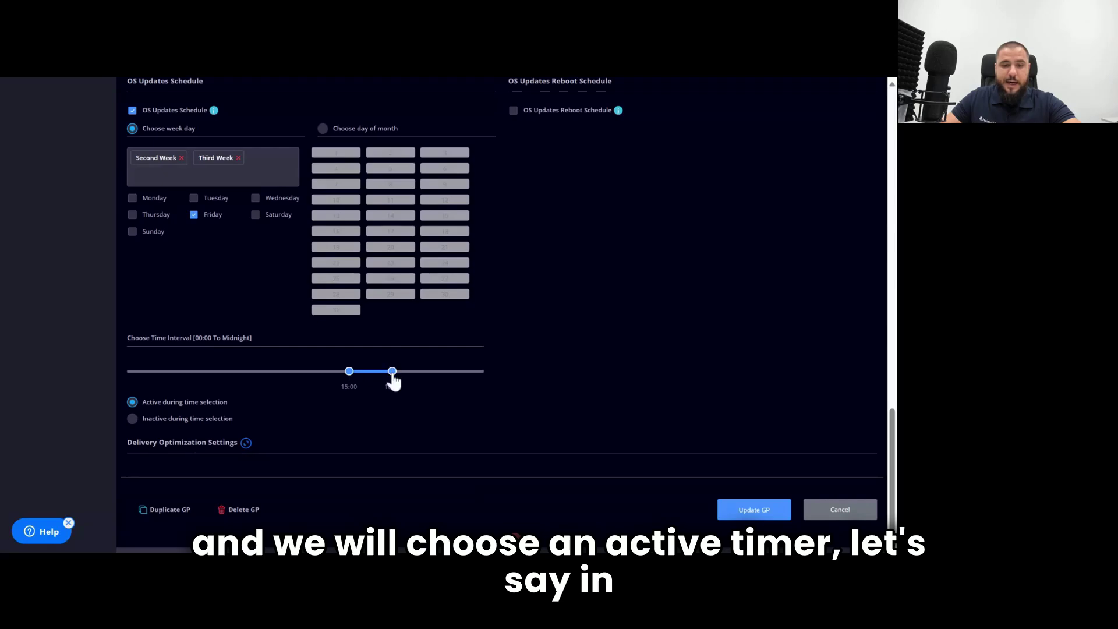
click(474, 375)
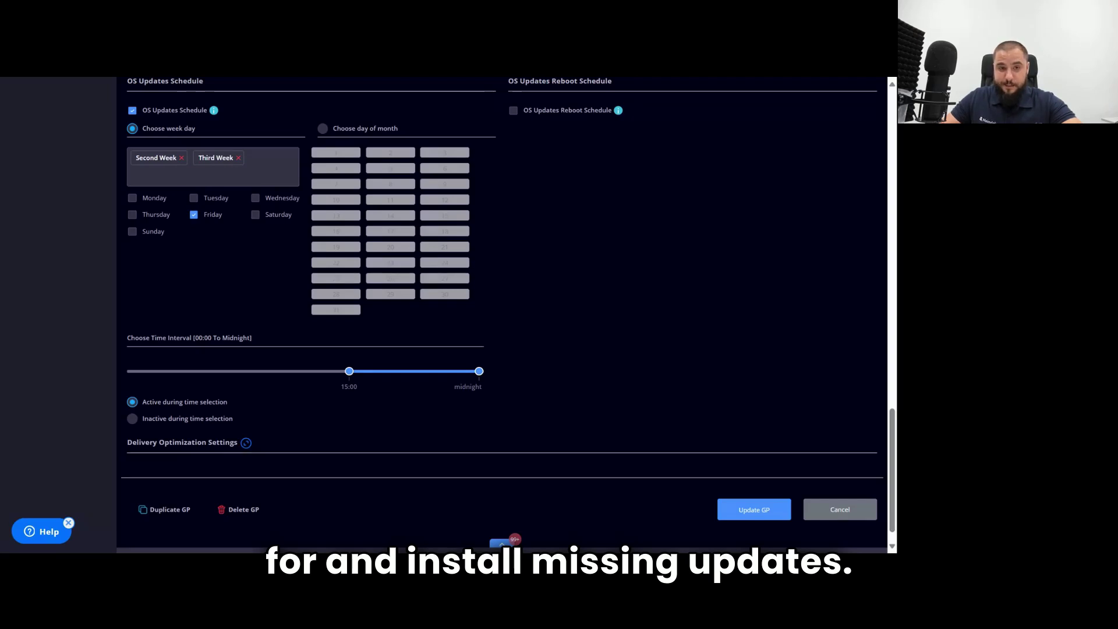
Step: Enable the OS Updates Reboot Schedule with 3 postpones and a 62-minute delay, showing Delivery Optimization Settings
scroll(519, 330, up, 2)
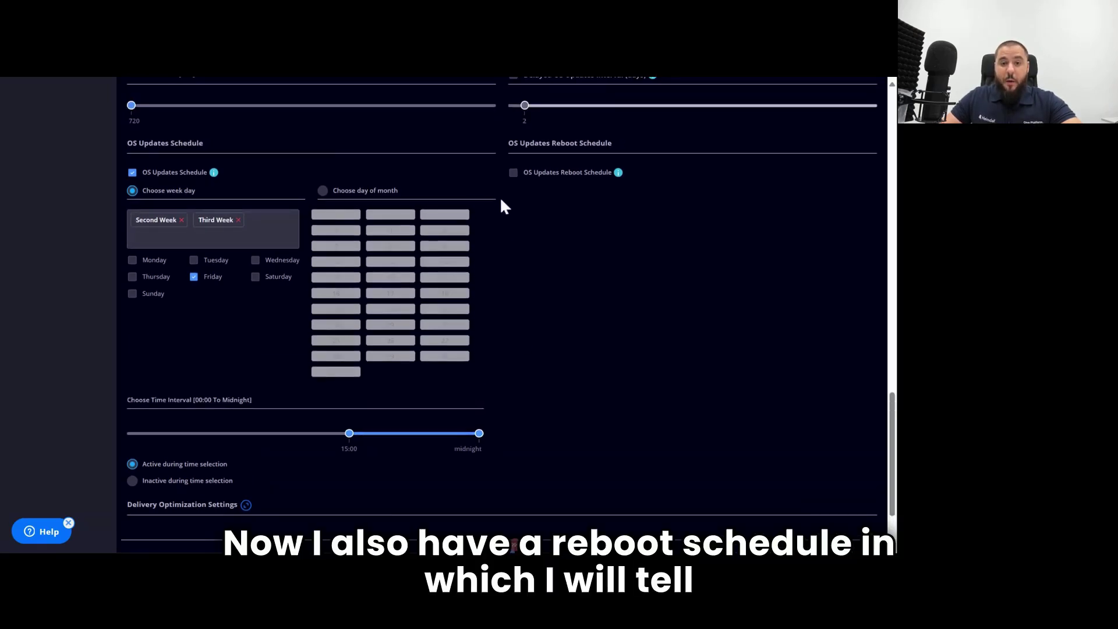
click(513, 172)
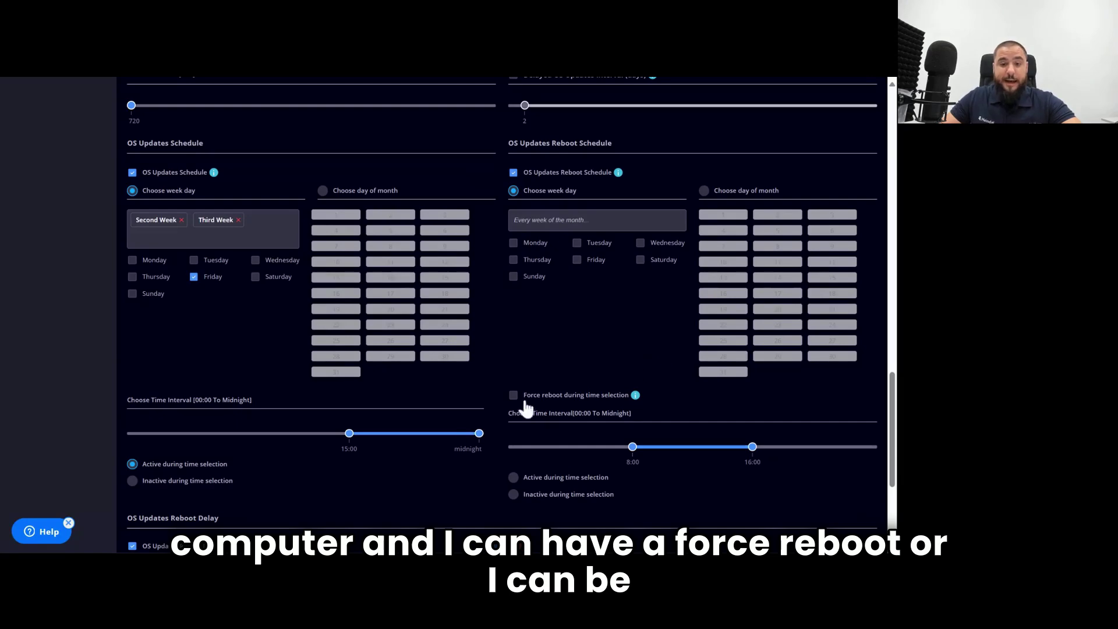
scroll(515, 402, down, 3)
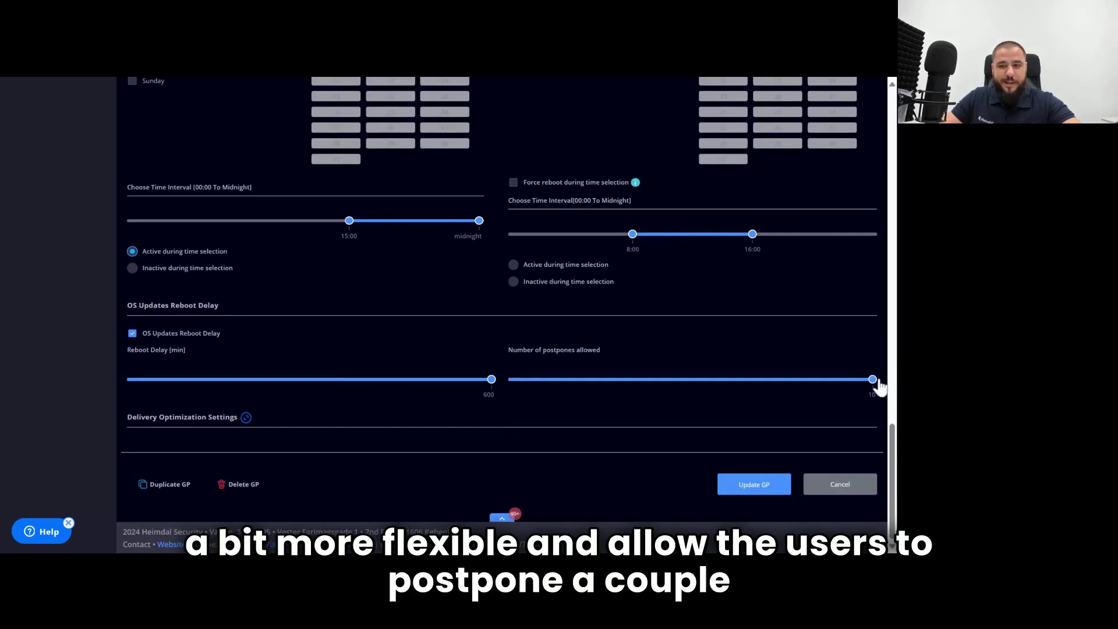
drag(874, 383, 837, 379)
drag(752, 368, 576, 380)
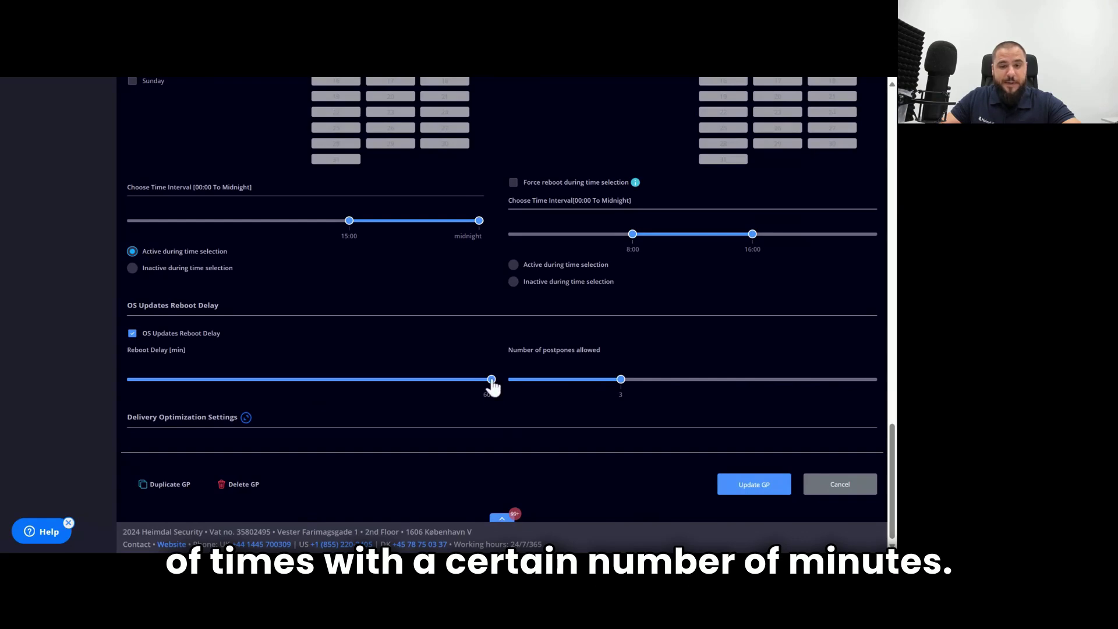
drag(491, 379, 257, 378)
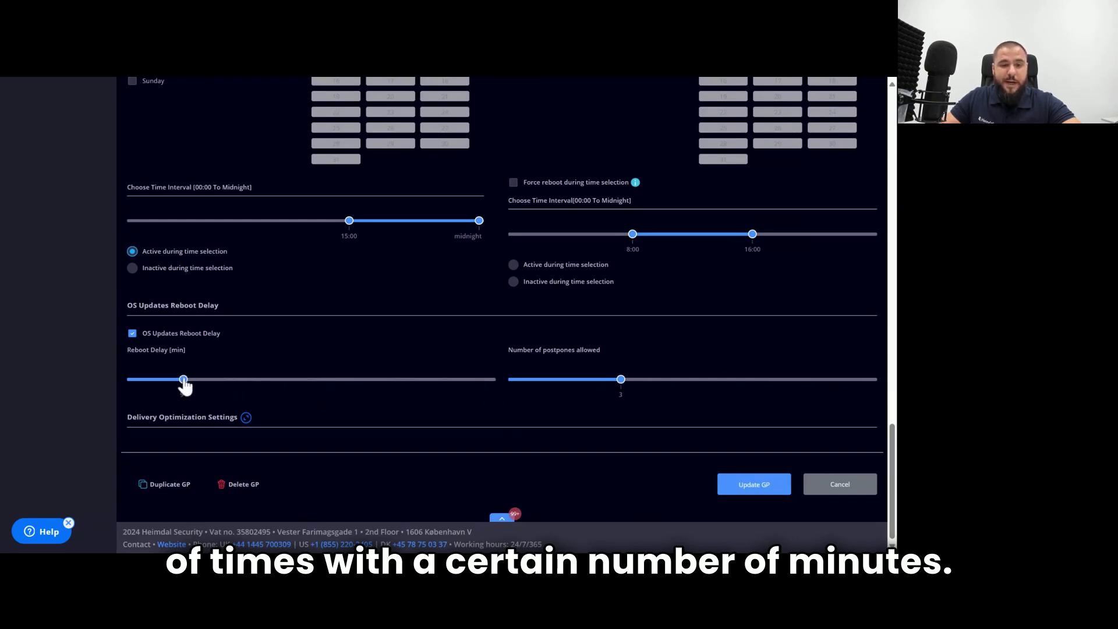
drag(184, 385, 167, 387)
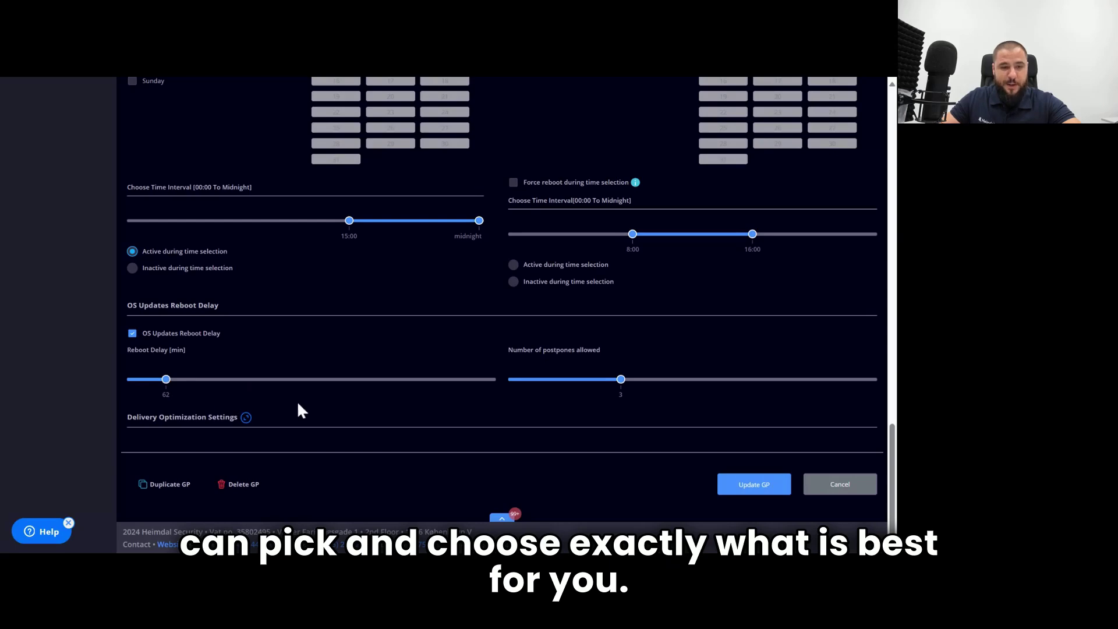
click(246, 418)
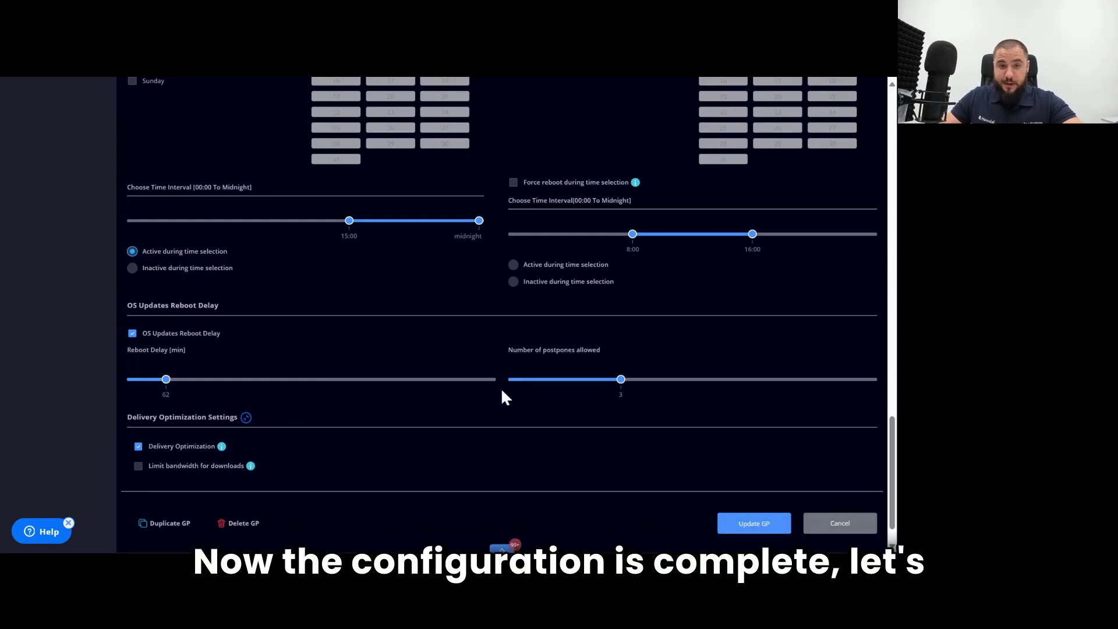
Step: Switch the Installed updates list to Per endpoint, showing 11 hosts with their update counts
scroll(502, 391, up, 15)
scroll(501, 387, up, 10)
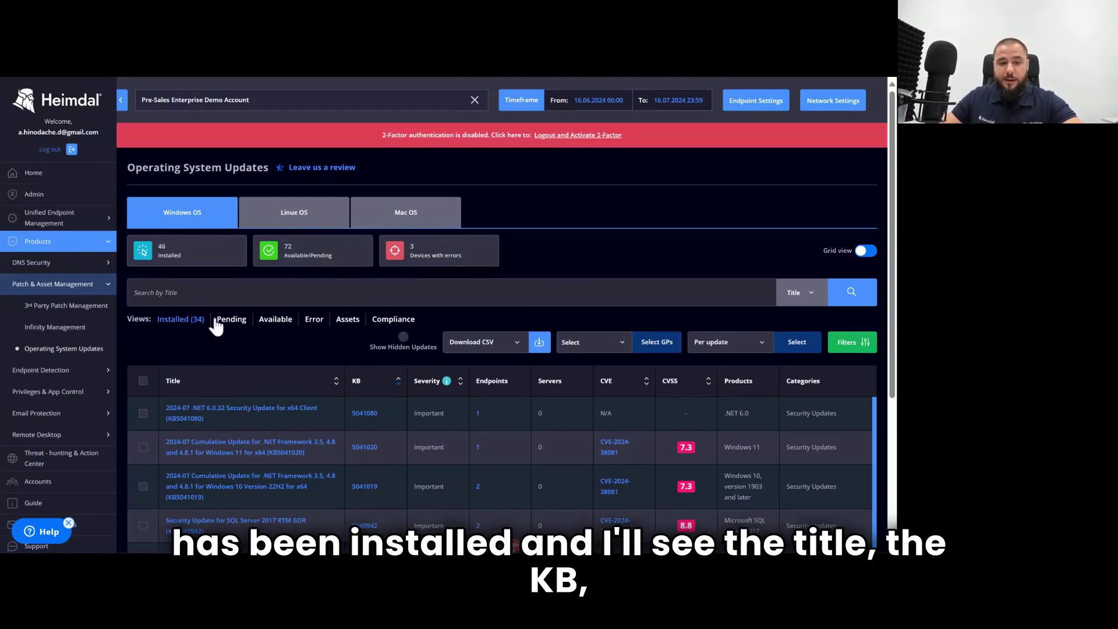
scroll(217, 326, down, 1)
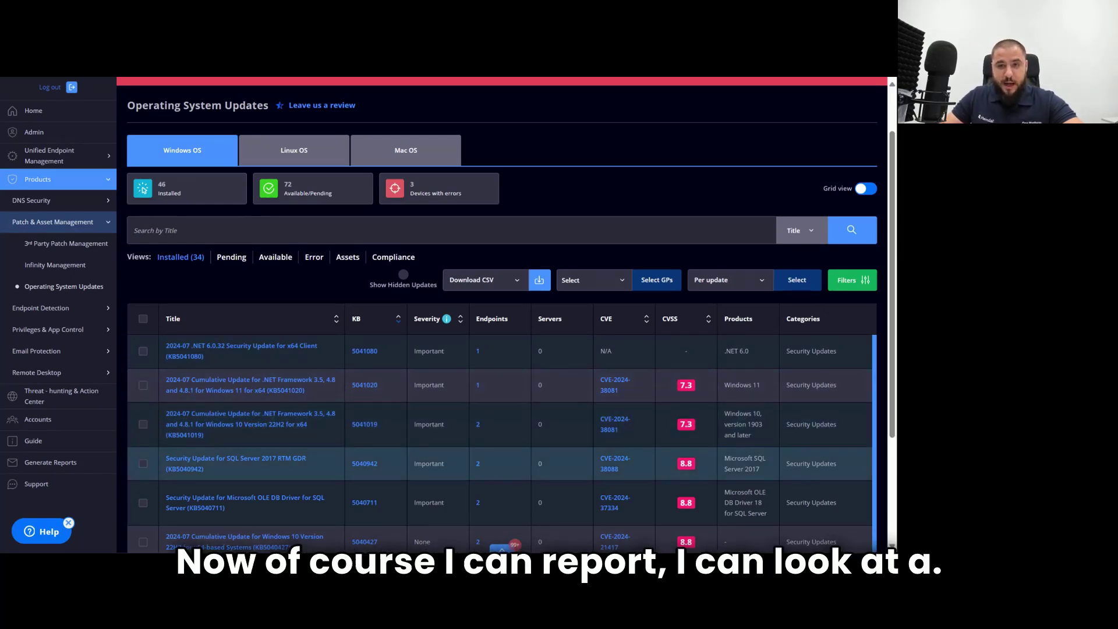
click(596, 287)
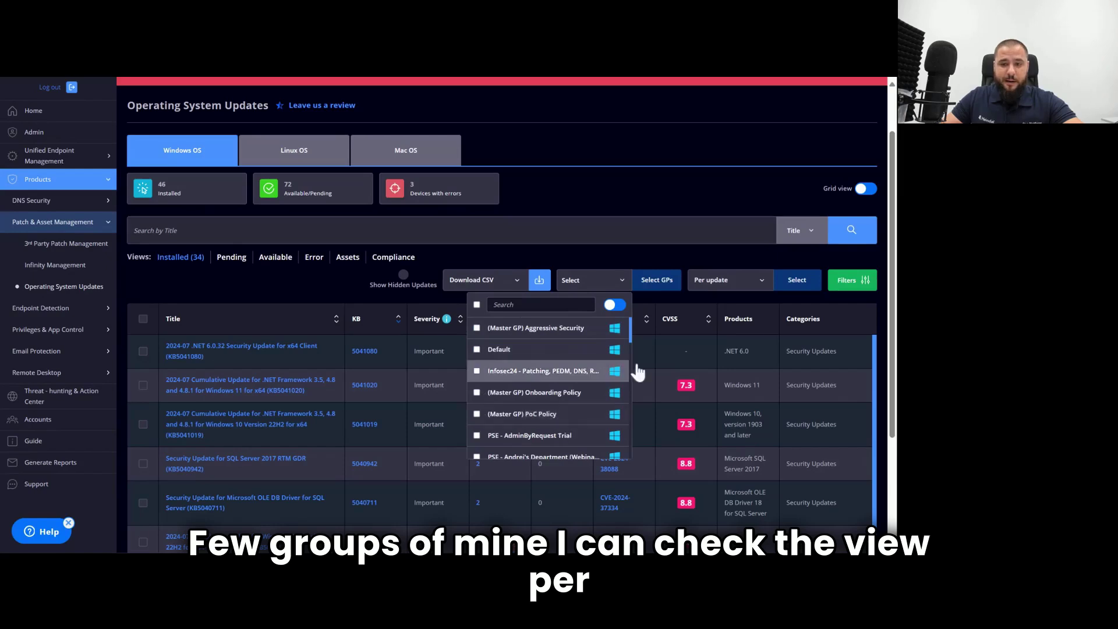
click(739, 282)
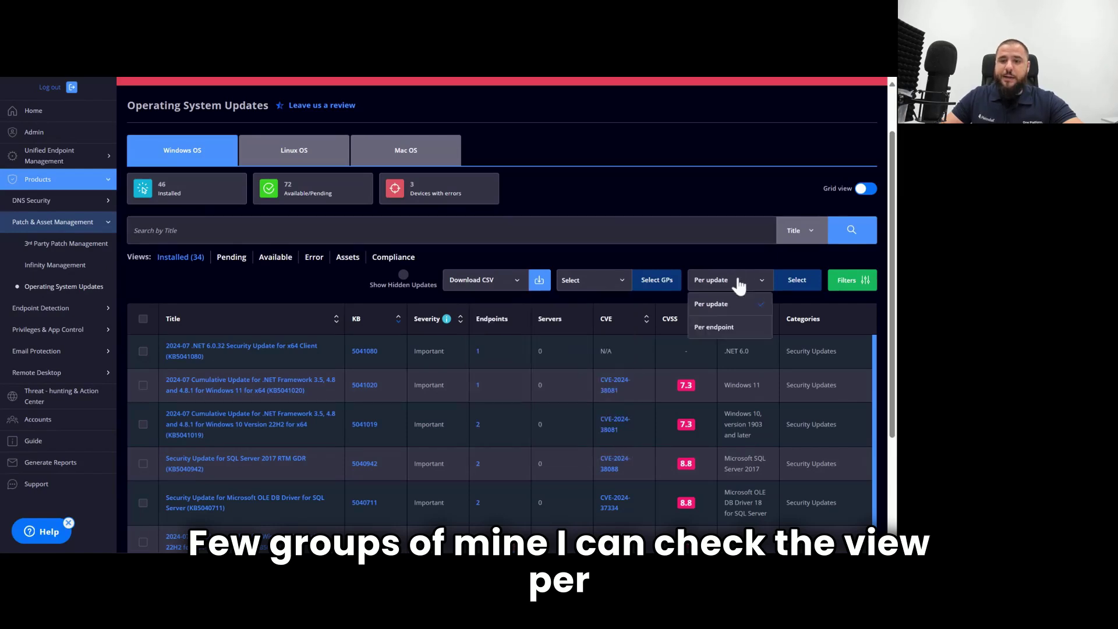
click(716, 328)
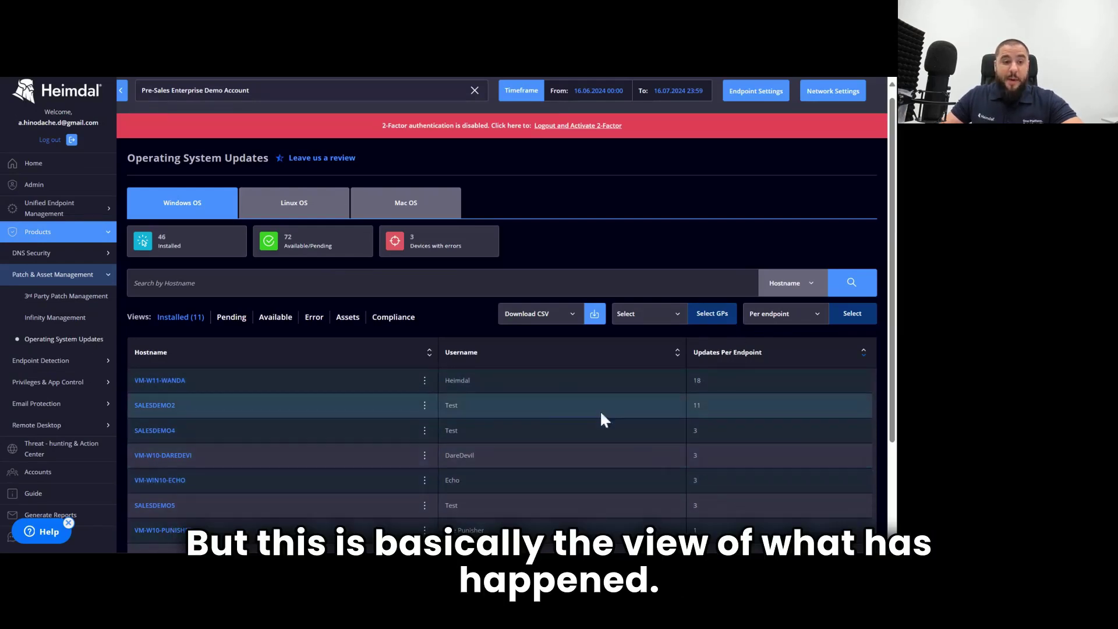
Step: Check the one pending Windows 7 update needs no reboot, then list the 43 Available updates
click(231, 317)
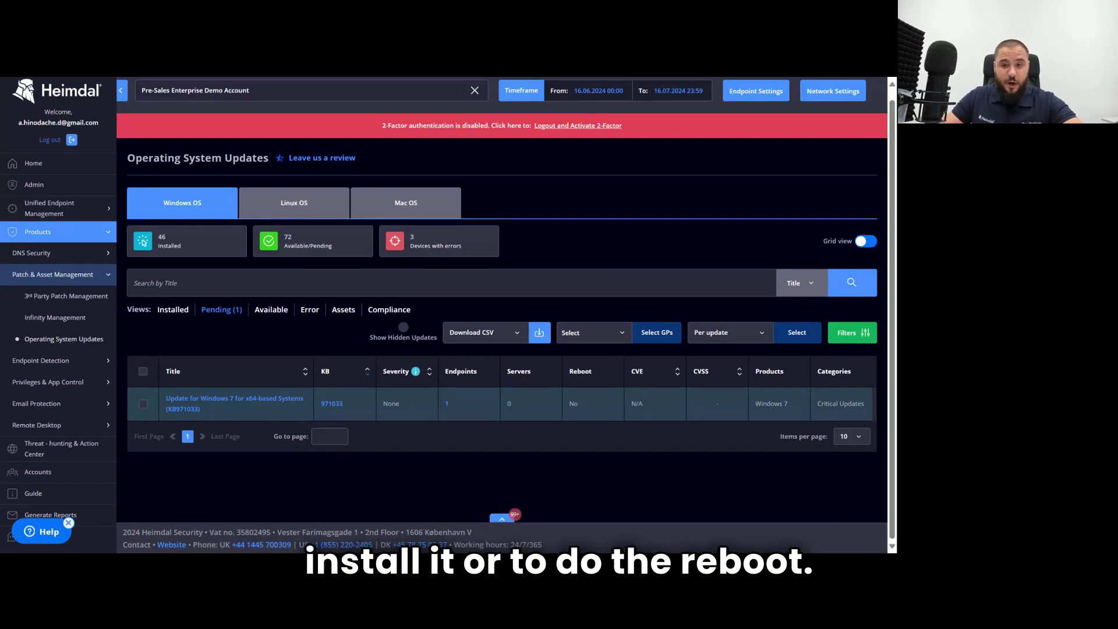
double_click(574, 403)
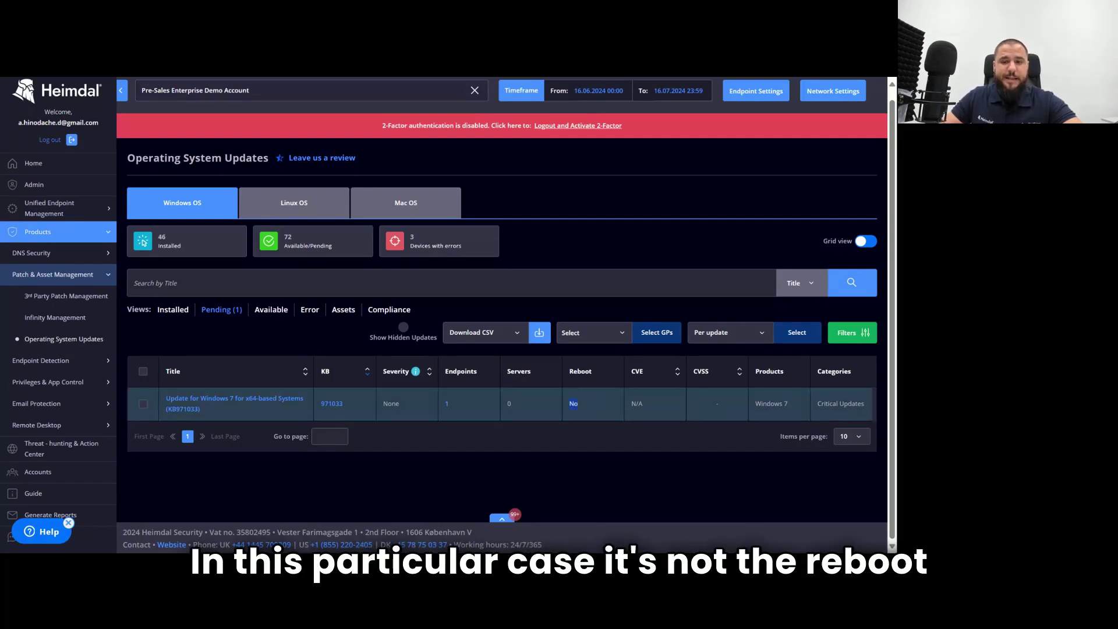
click(581, 413)
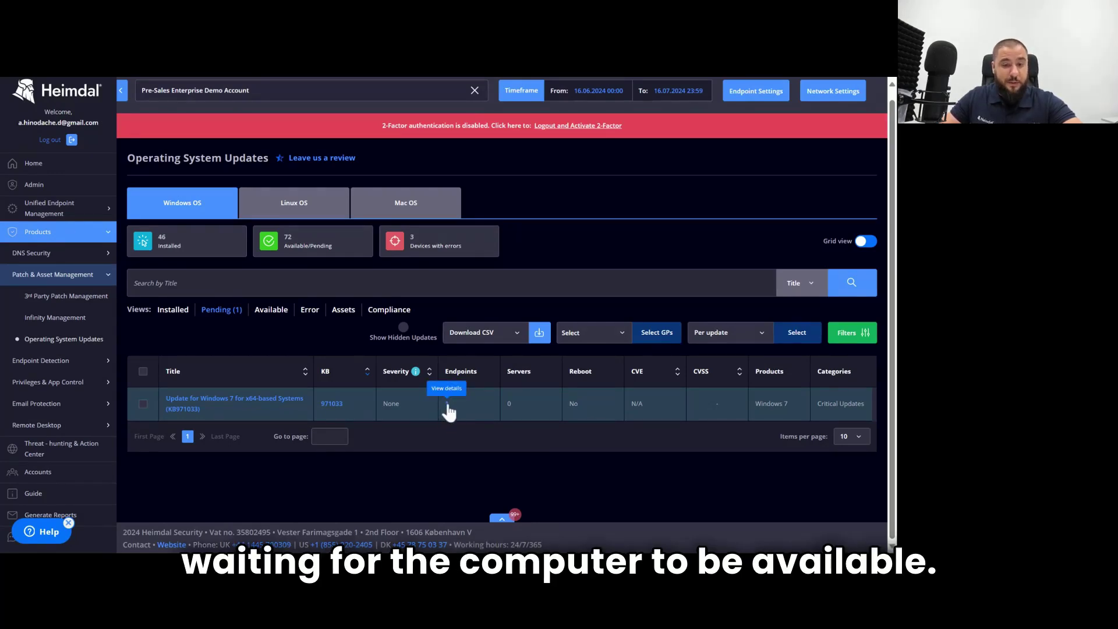
click(280, 313)
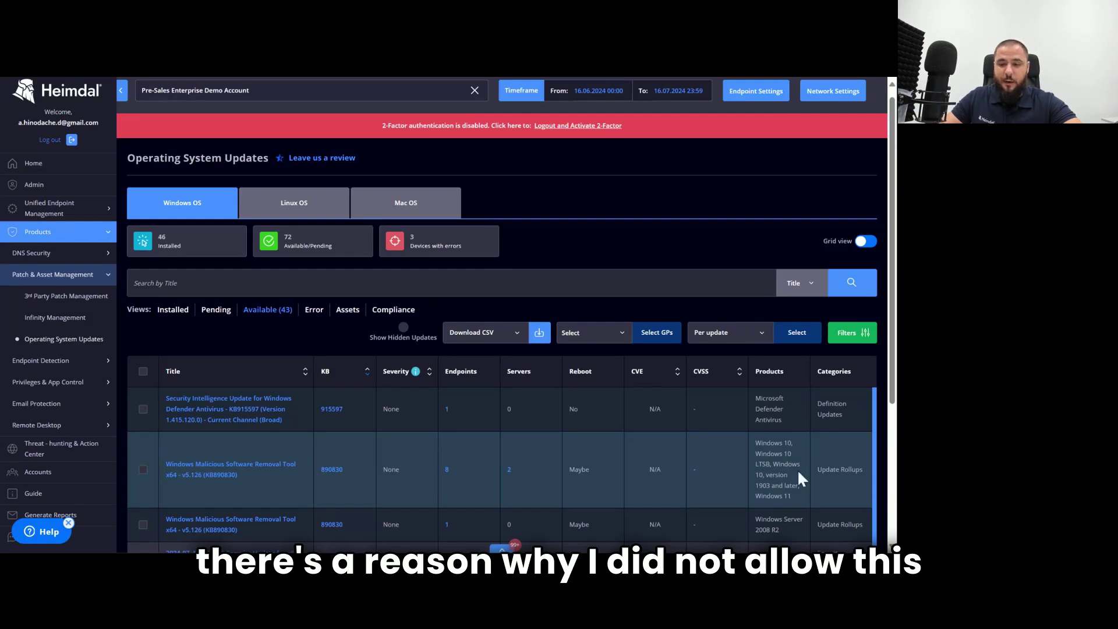
Step: Select the KB890830 Malicious Software Removal Tool update and choose the Install action
drag(817, 470, 864, 470)
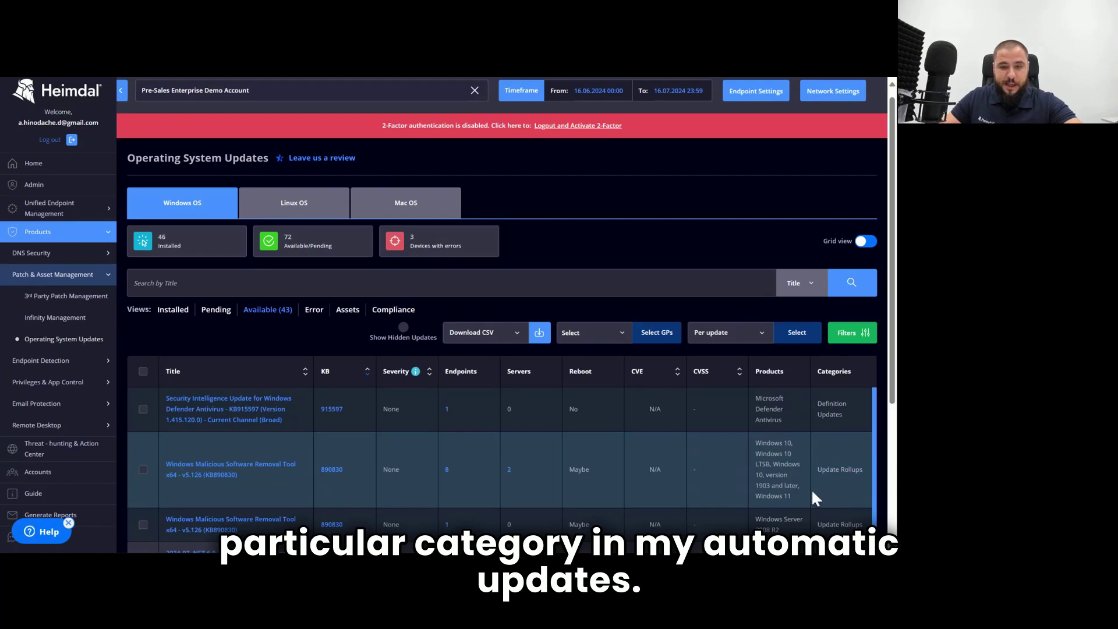
click(144, 471)
click(176, 406)
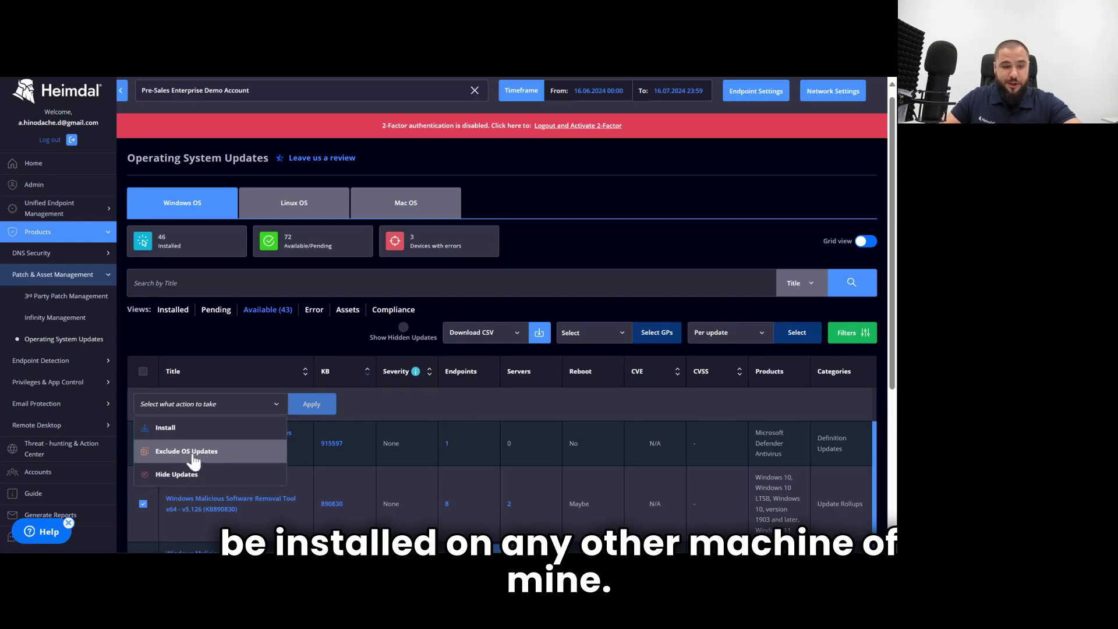
click(188, 431)
click(317, 410)
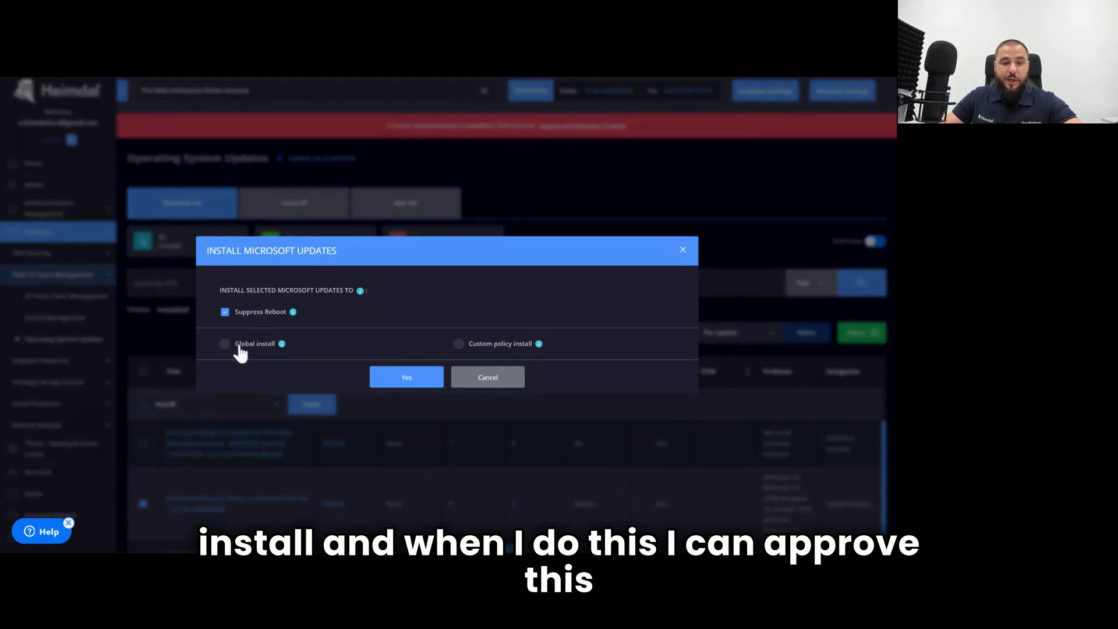
Step: Target three group policies (Accounting 1, PAM & AppControl, Bitlocker & Scripting) for the install, then cancel
click(236, 344)
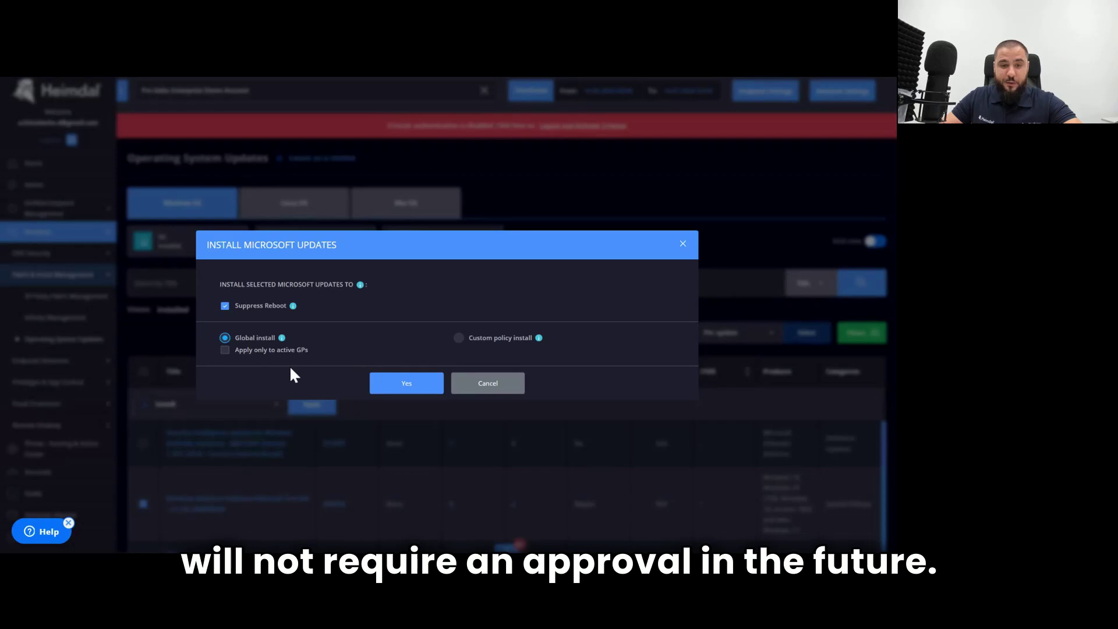
click(459, 339)
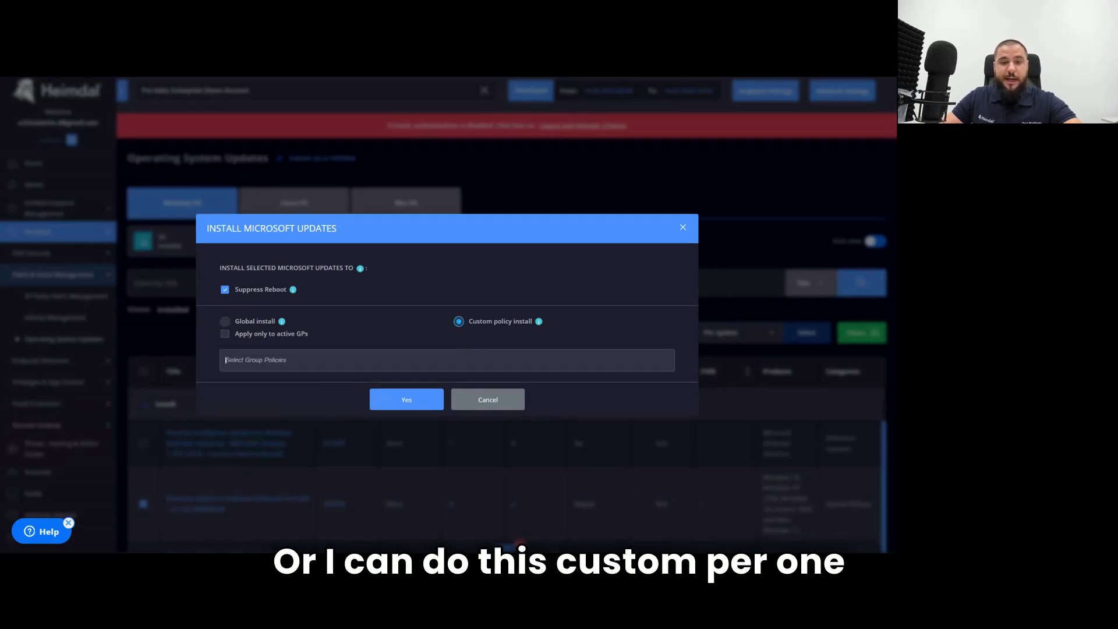
click(460, 360)
click(297, 312)
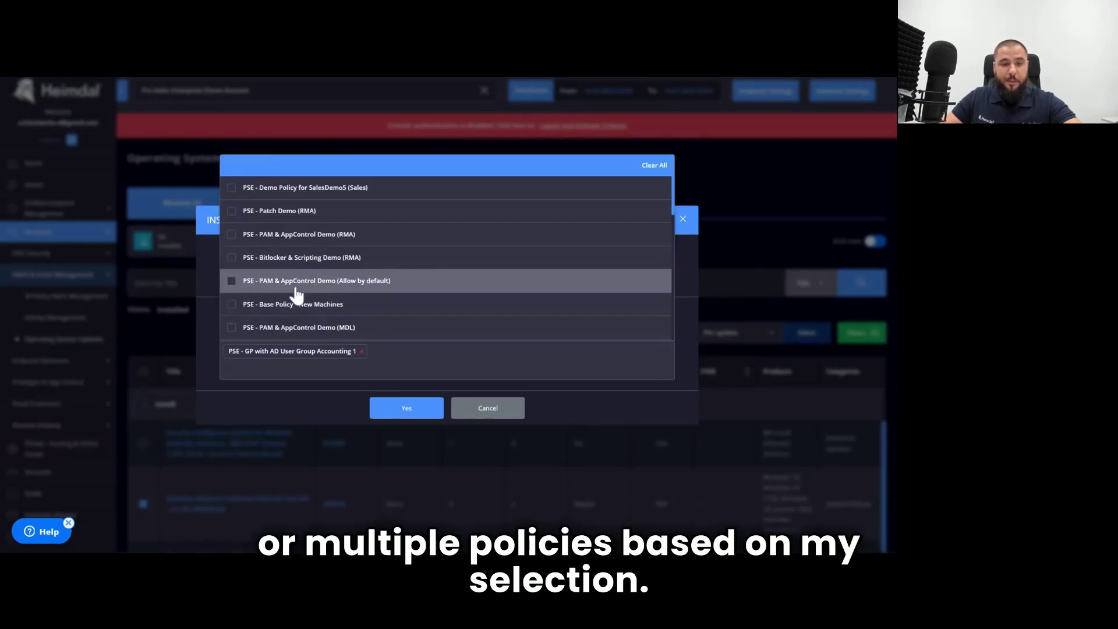
click(295, 282)
click(297, 262)
click(474, 412)
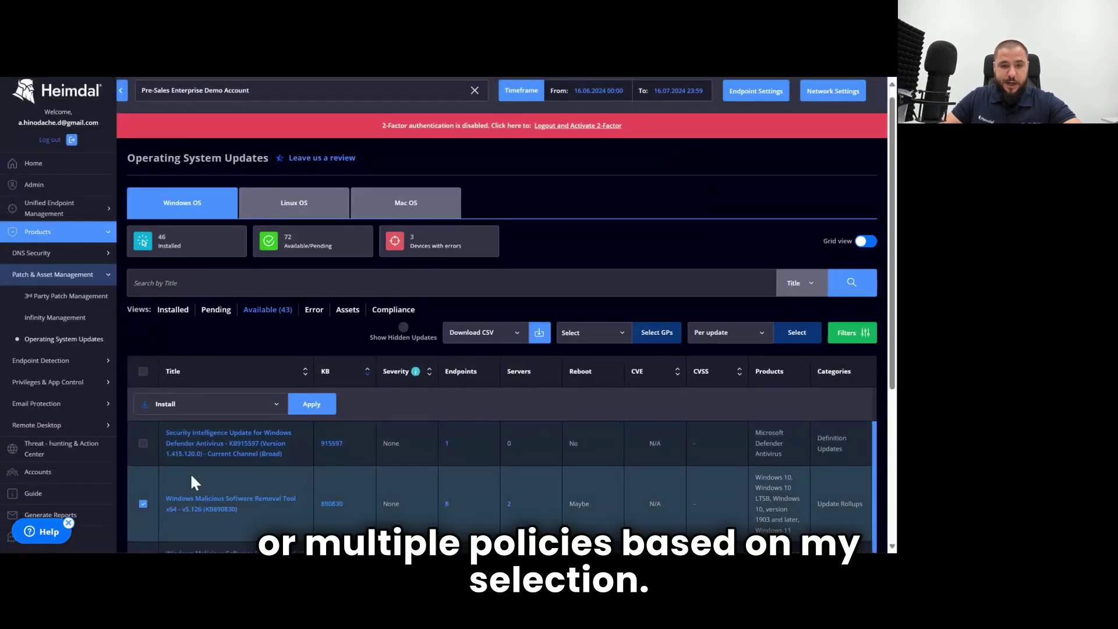
Step: Approve KB890830 for global install on all computers and show the Pending updates list
click(310, 406)
click(245, 346)
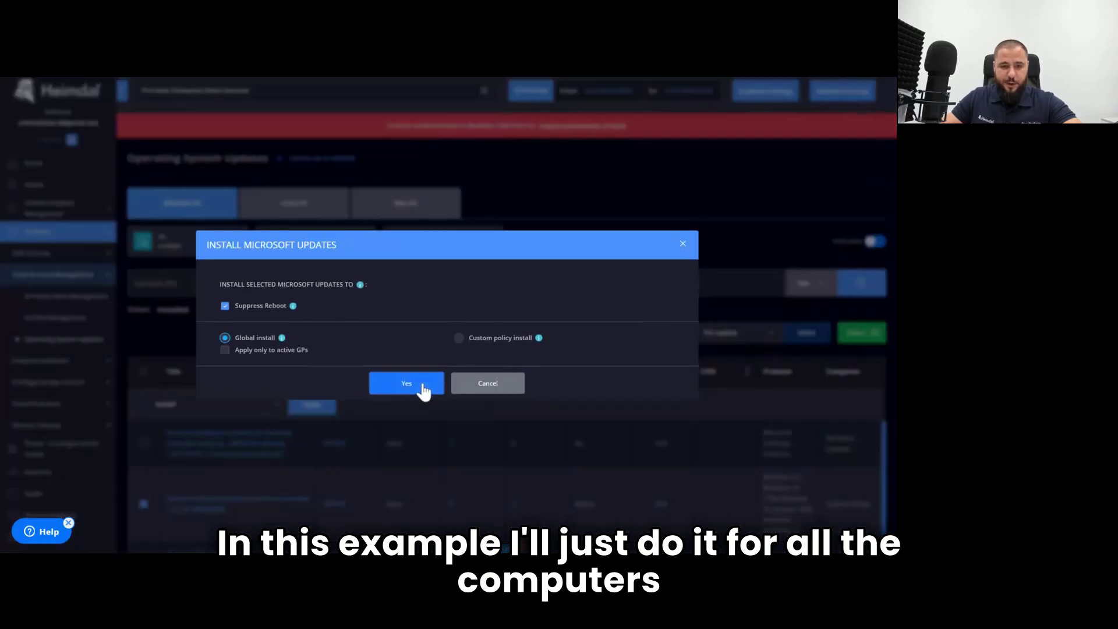
click(422, 378)
click(409, 380)
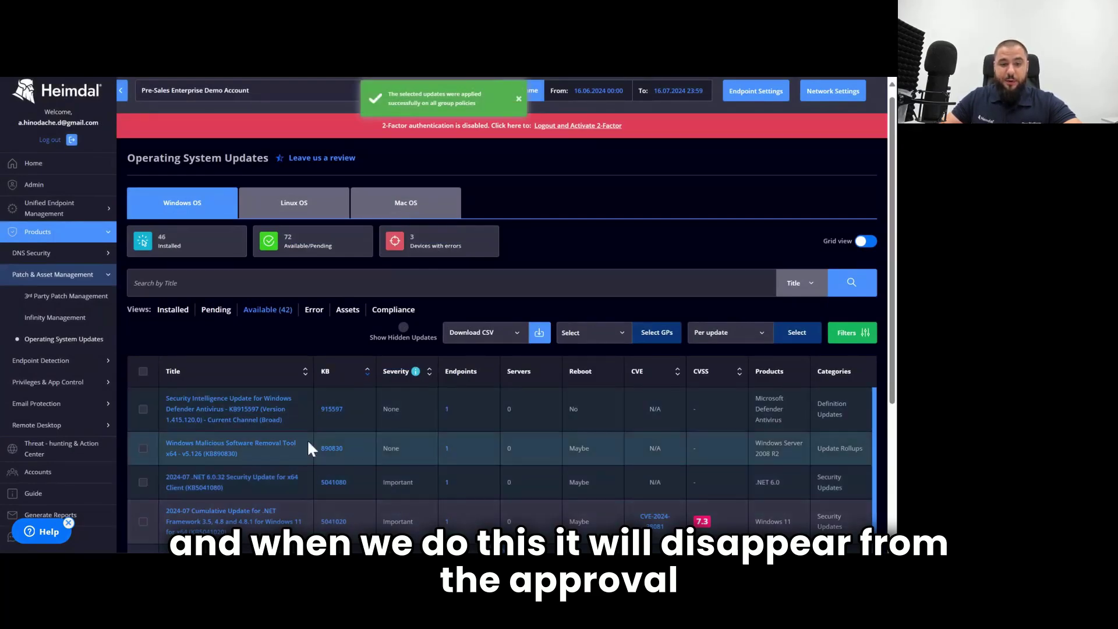
click(226, 312)
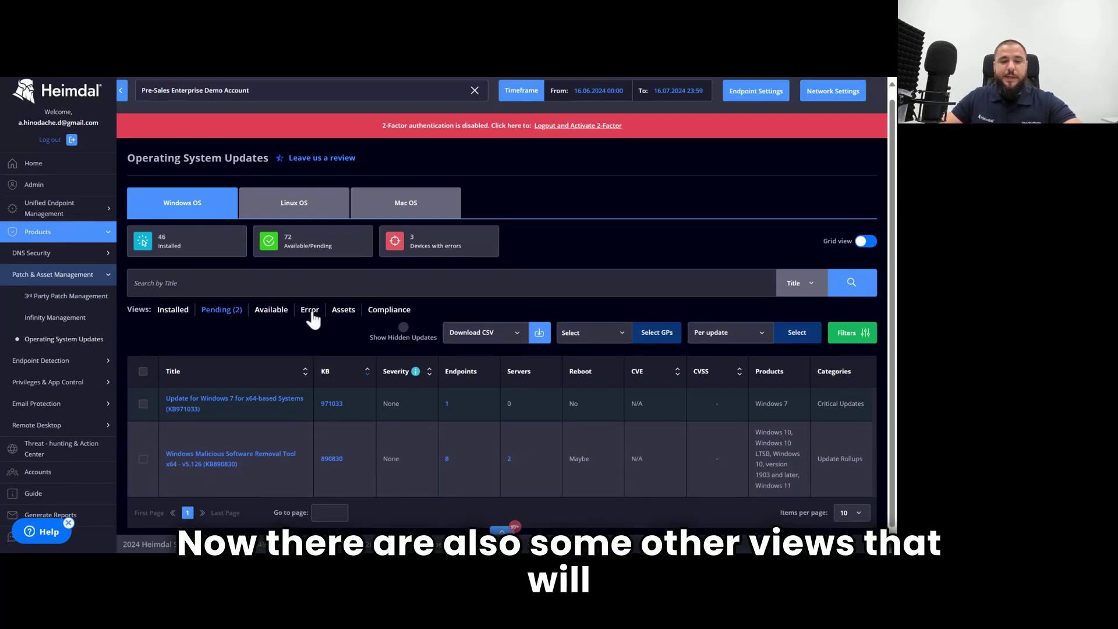
Step: Read the failed updates' error codes in the Error view, then list the 205 update assets
click(311, 316)
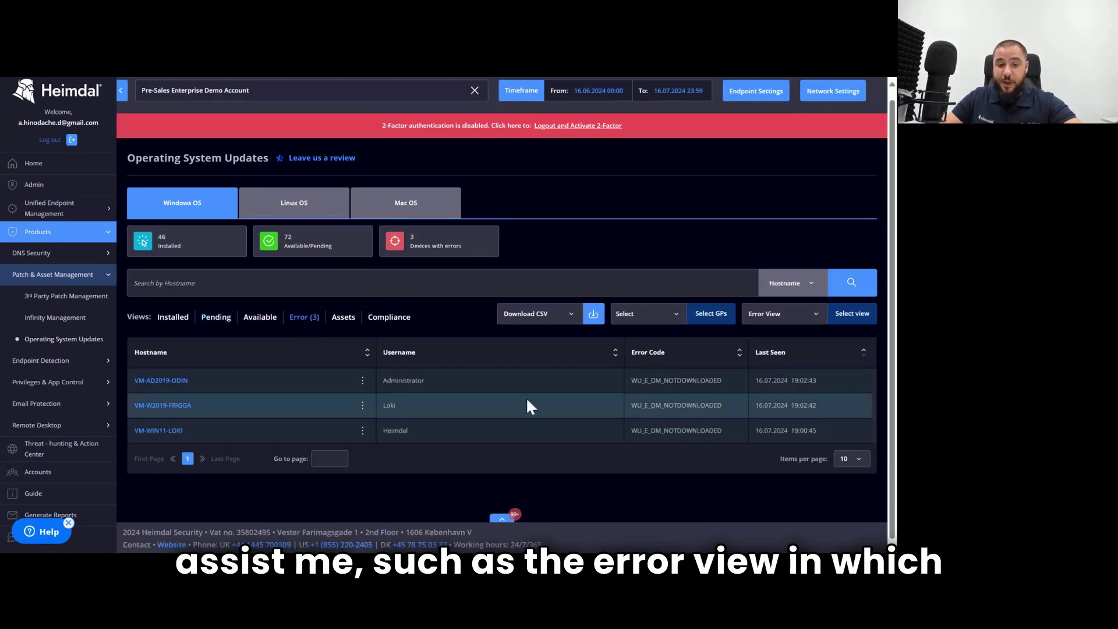
drag(630, 379, 727, 382)
click(725, 380)
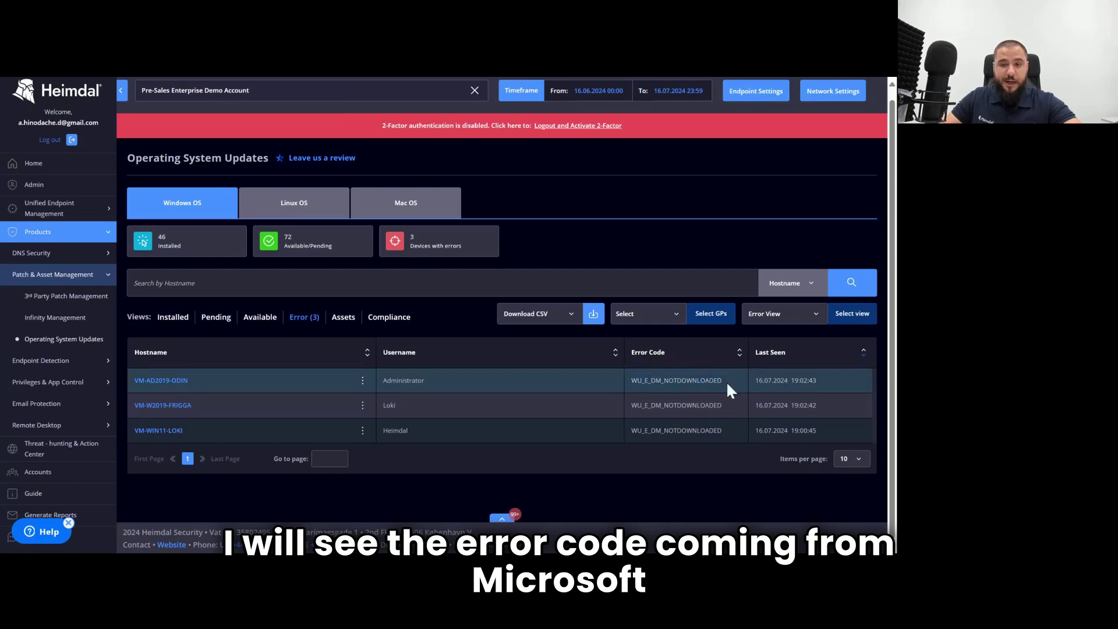
mouse_move(629, 379)
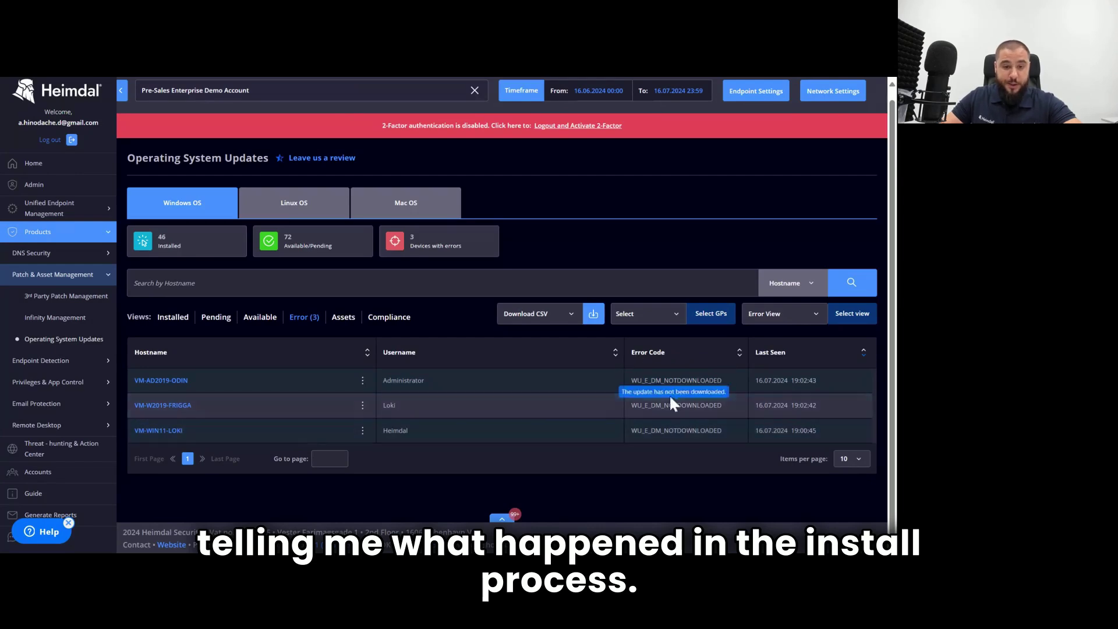
click(345, 319)
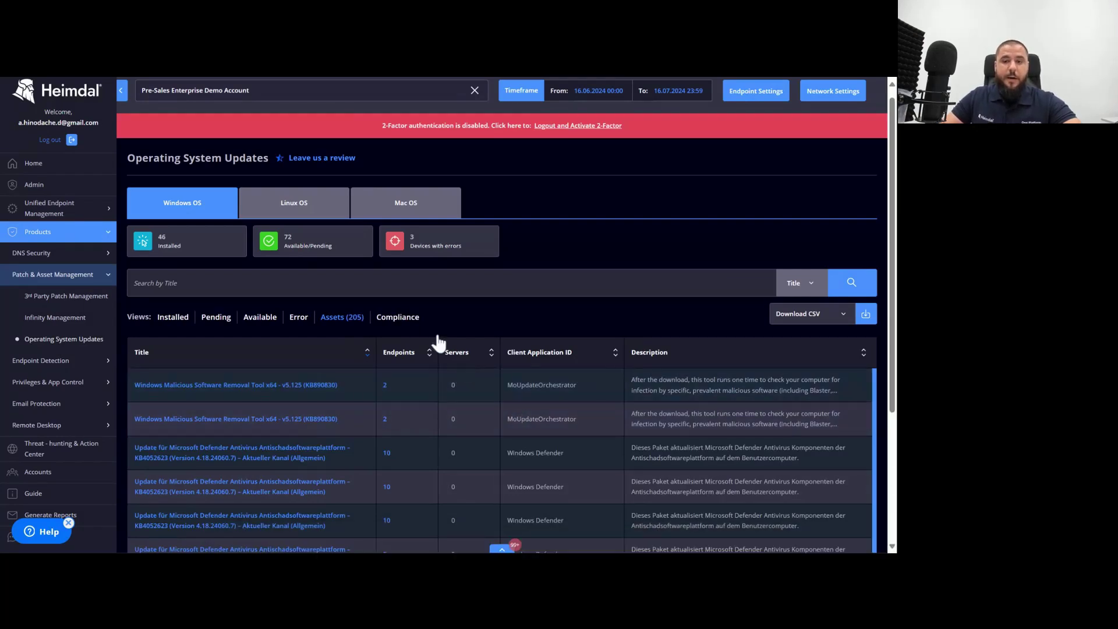
Step: Open the Compliance view and review its update filters, keeping Compliant as the status
click(386, 320)
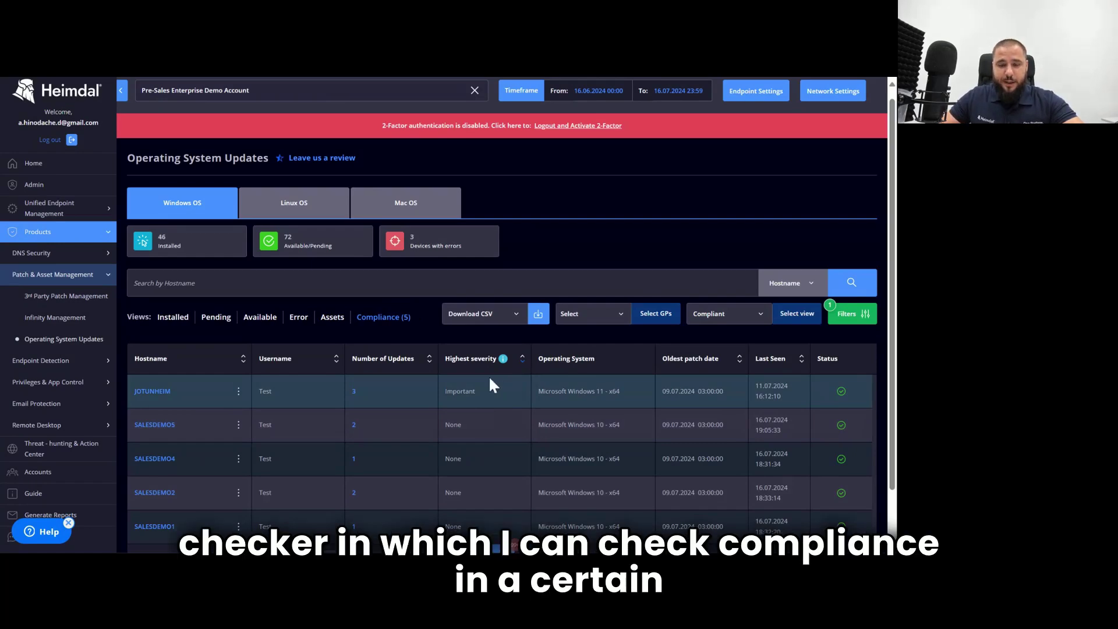
click(863, 321)
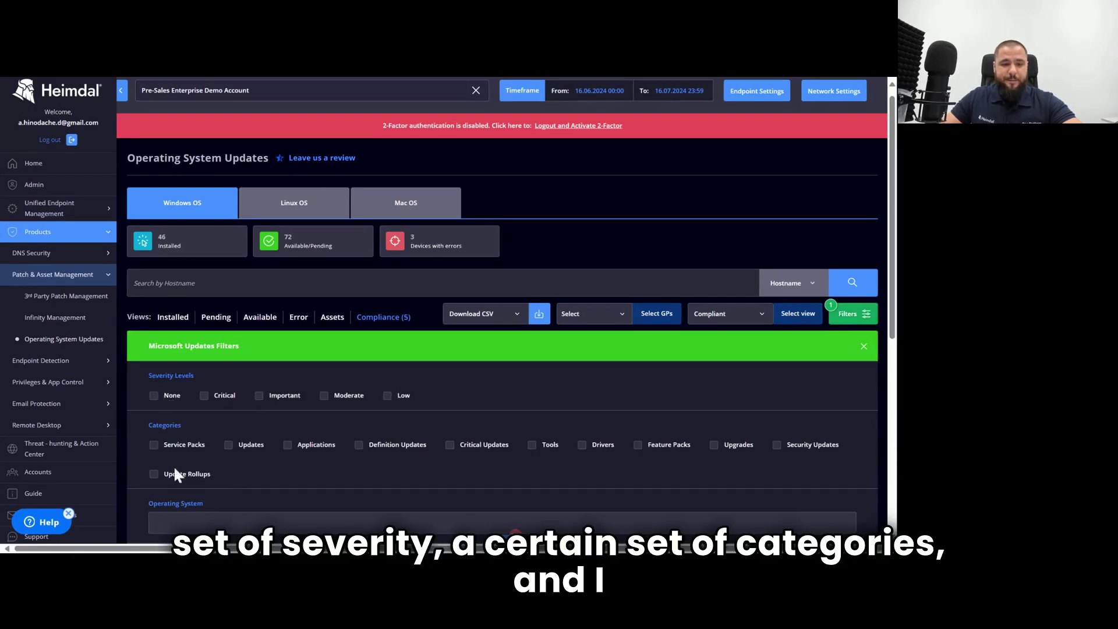
scroll(202, 425, down, 2)
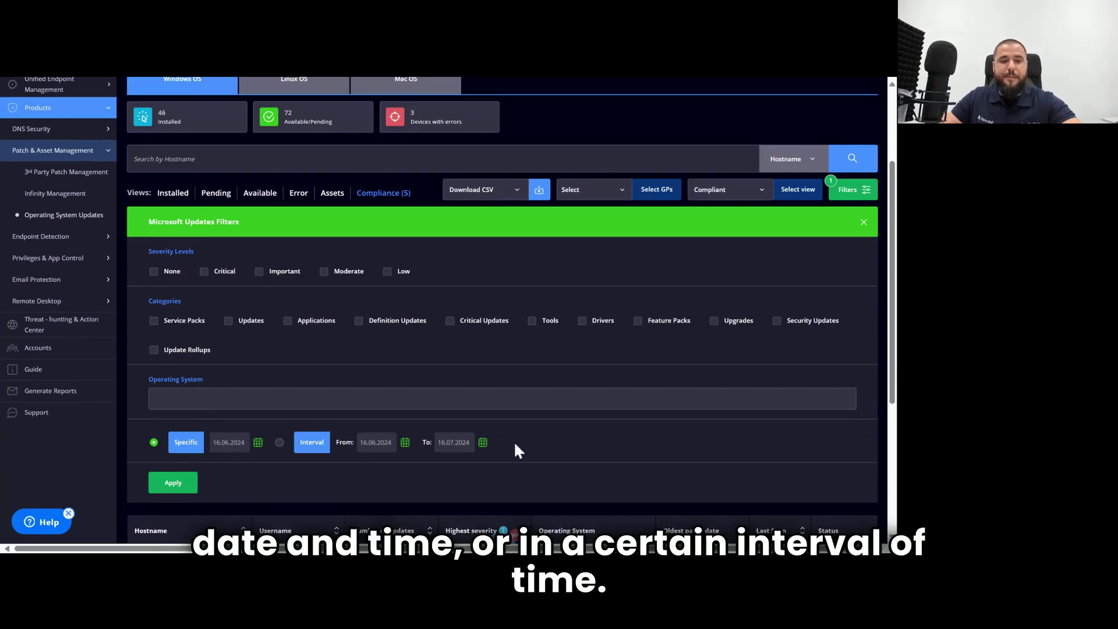
click(724, 194)
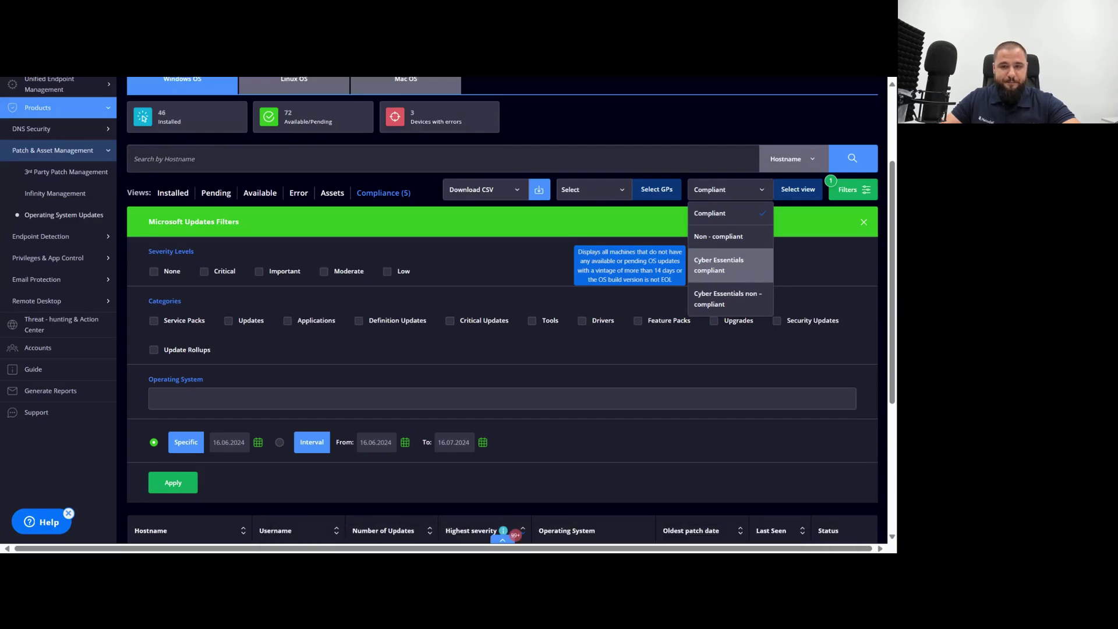
click(449, 252)
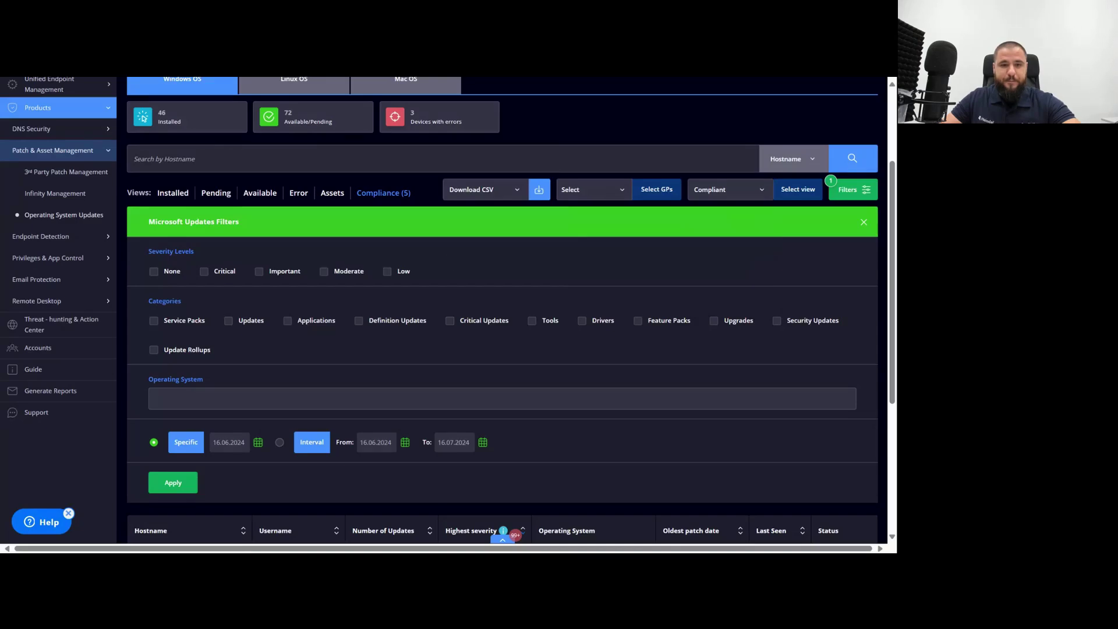
scroll(449, 257, up, 3)
Step: Return to the Home page with its 16.06.2024 to 16.07.2024 timeframe
click(47, 176)
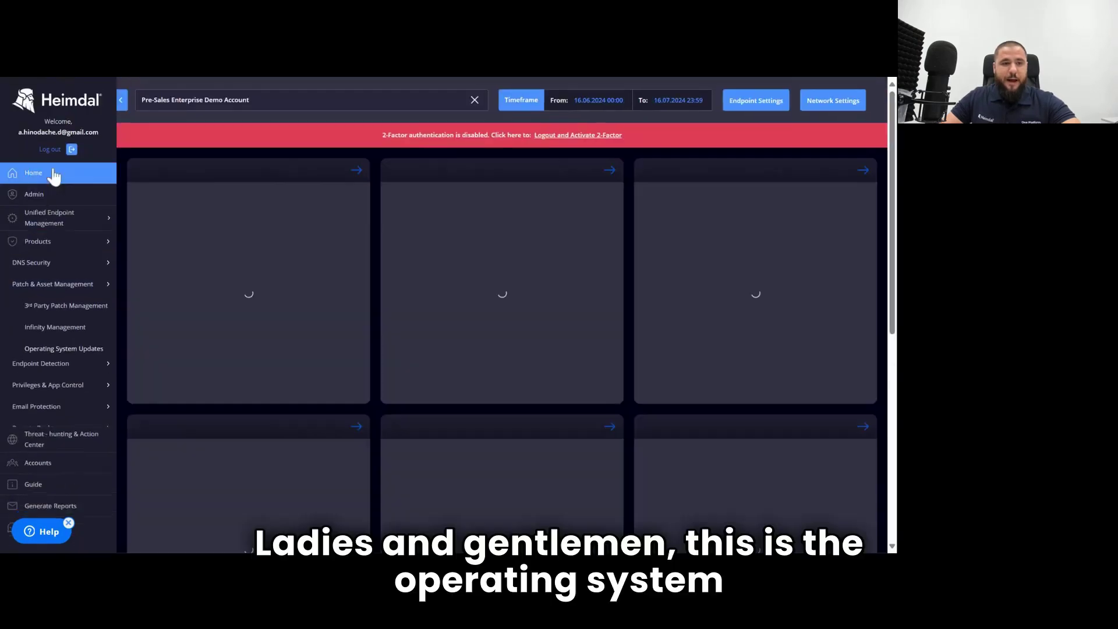